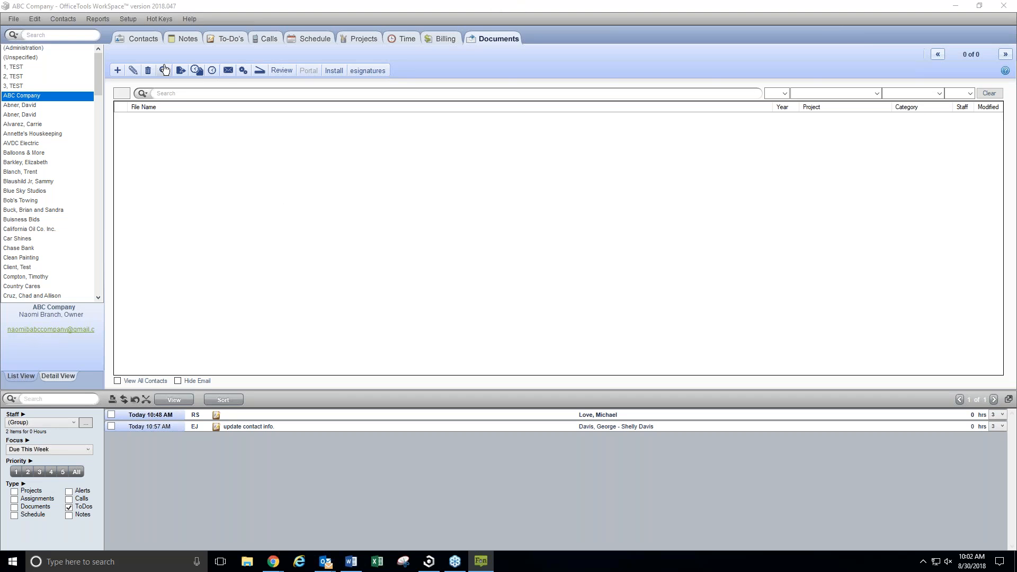
# Open the company's document settings and check the folder browser for the Document Management Folder, leaving it without choosing a location.
pyautogui.click(135, 21)
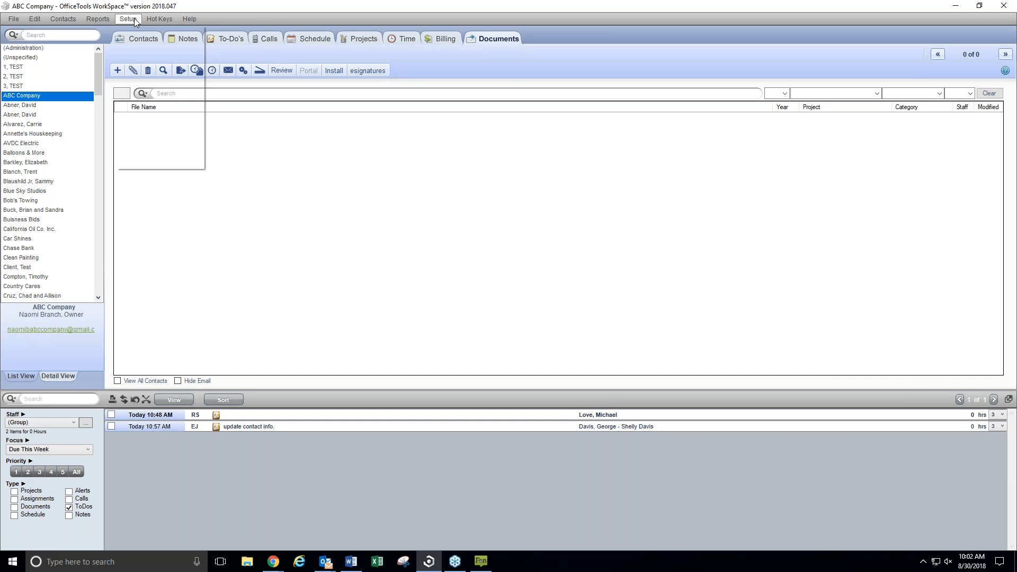
pyautogui.moveTo(139, 43)
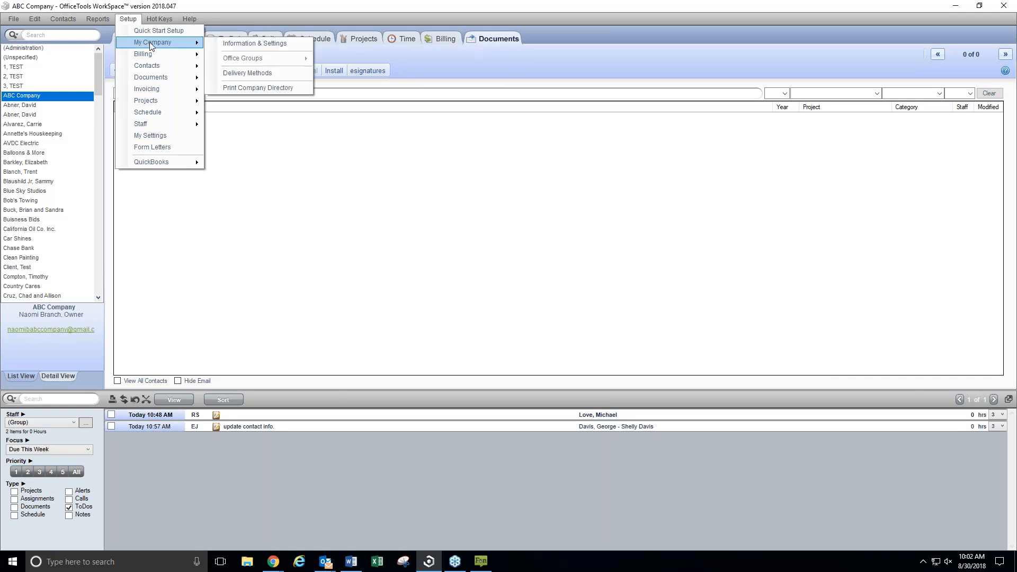
pyautogui.click(254, 44)
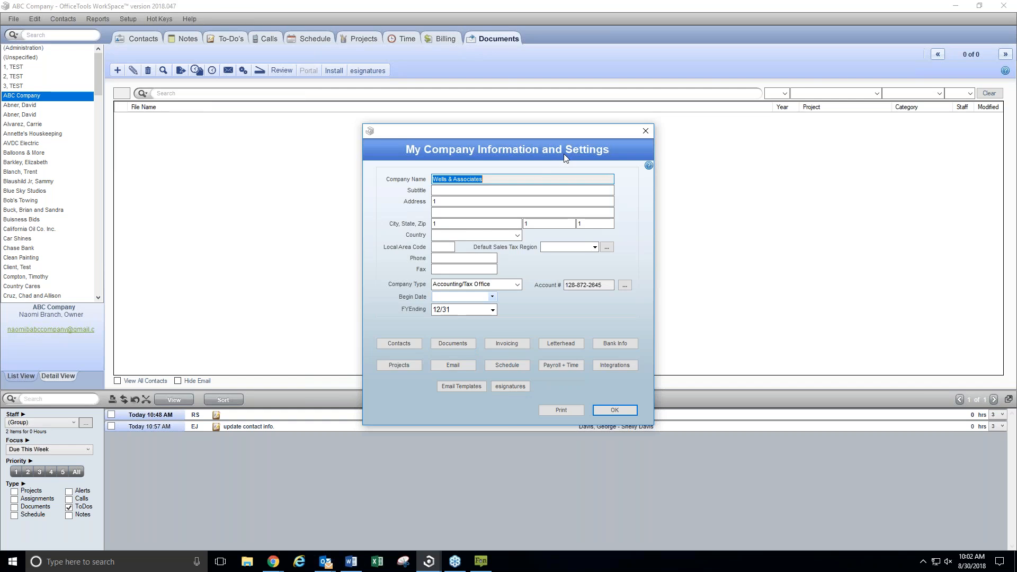
pyautogui.click(457, 344)
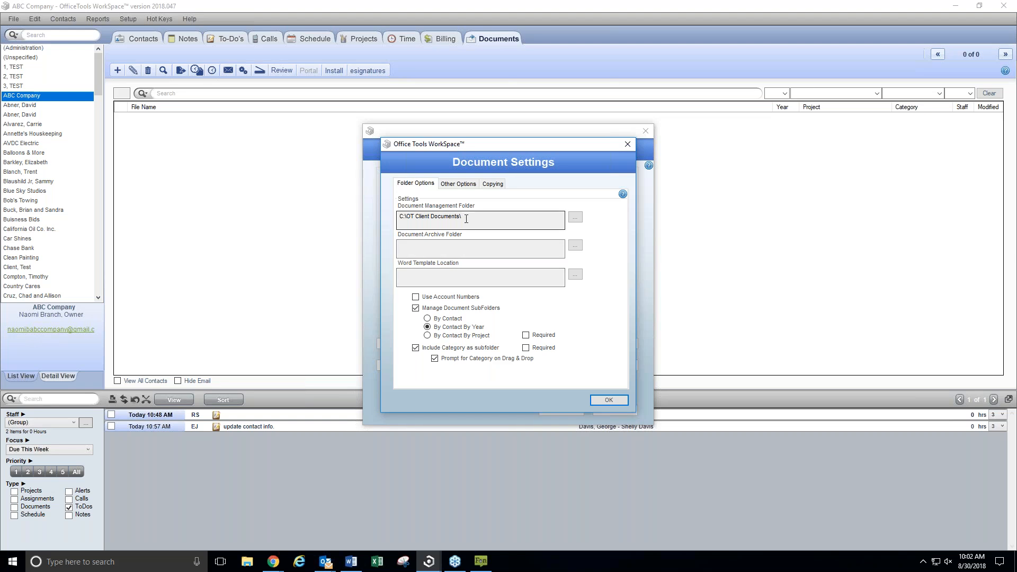
pyautogui.click(574, 219)
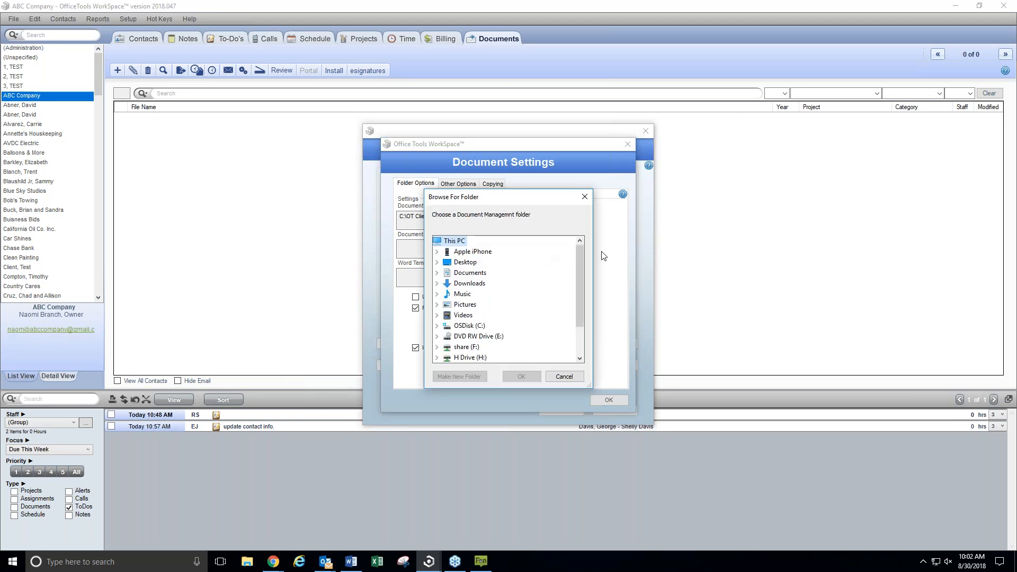
pyautogui.click(584, 197)
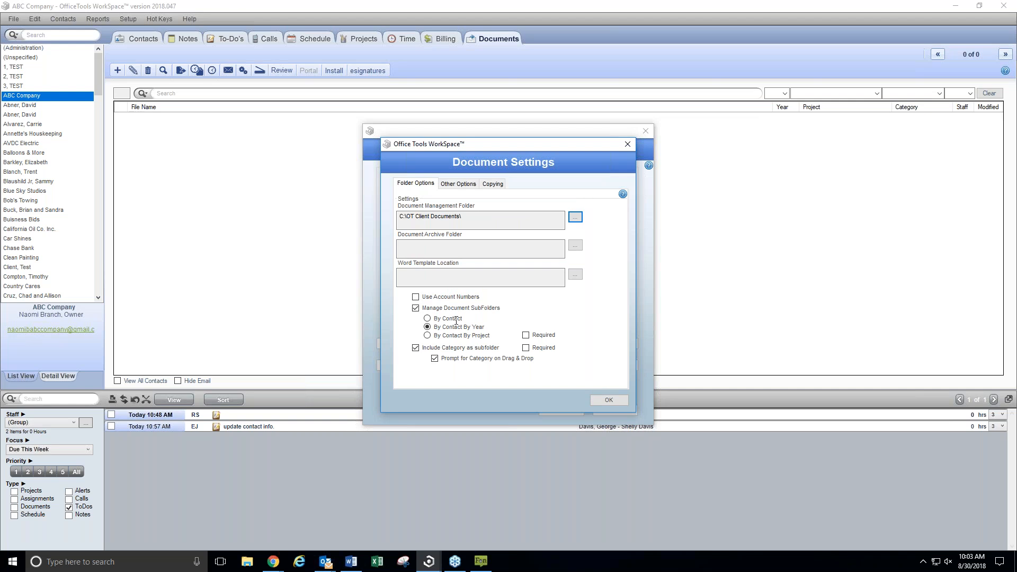
# Show the desktop and create a new folder there named Test Folder OT.
pyautogui.rightClick(513, 563)
pyautogui.click(539, 487)
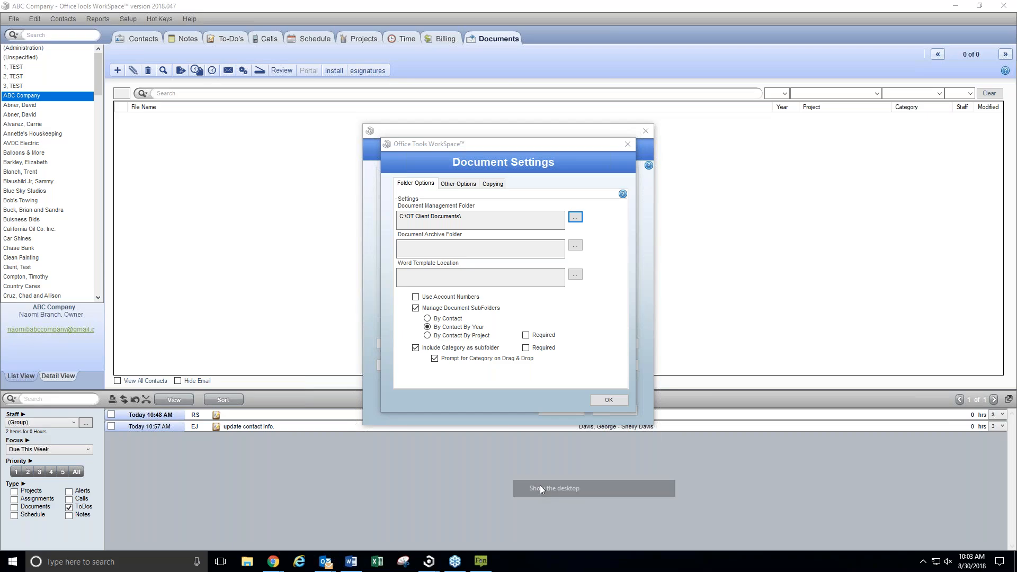
pyautogui.rightClick(274, 158)
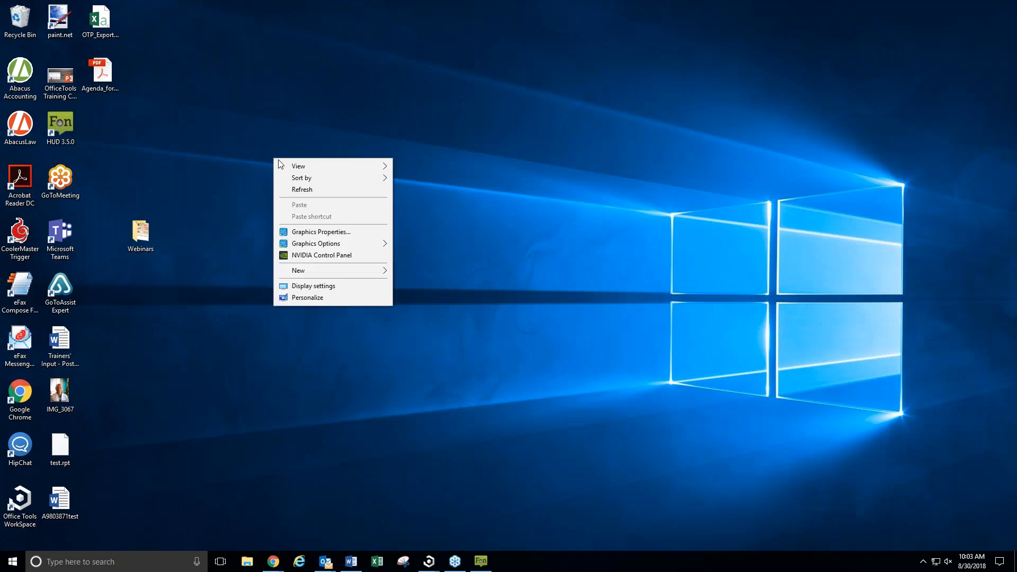
pyautogui.moveTo(301, 271)
pyautogui.click(444, 271)
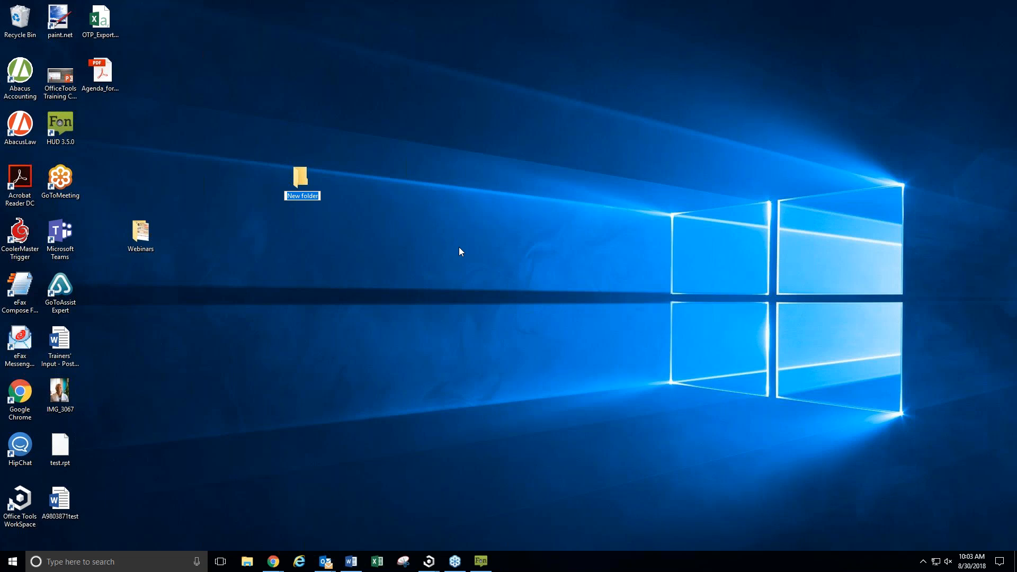
pyautogui.write('Test Folder OT')
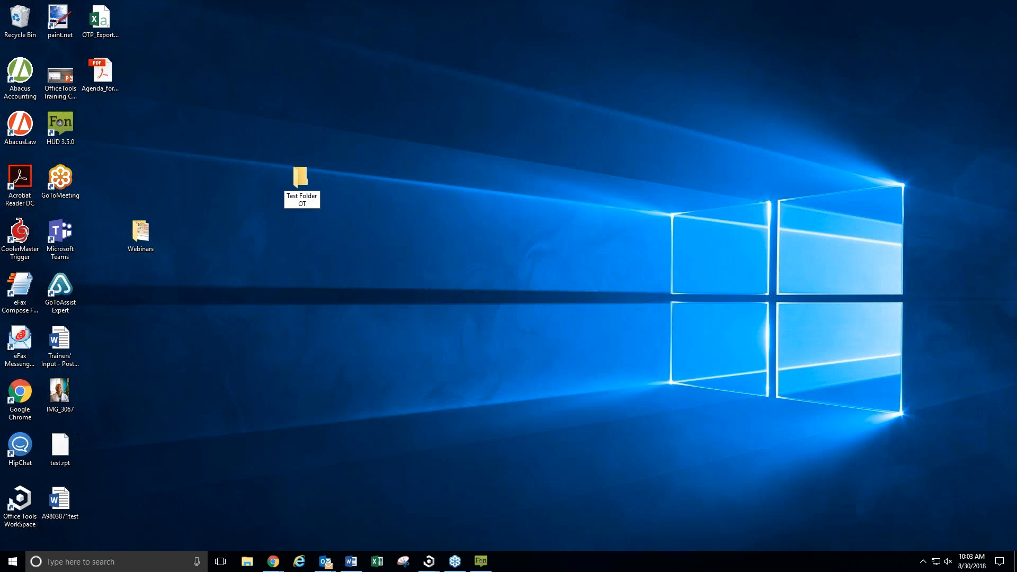
pyautogui.press('Return')
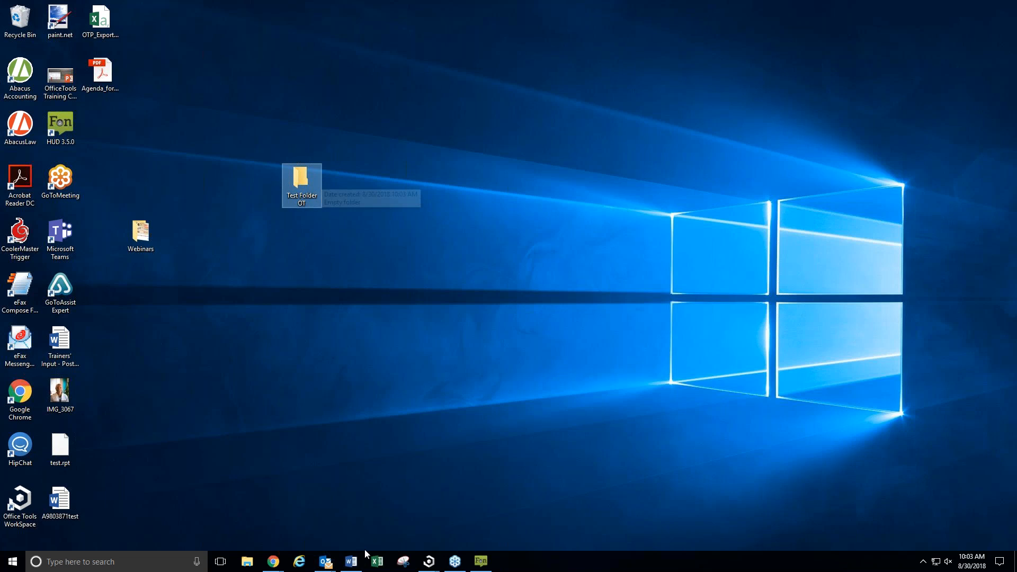
# Return to the OfficeTools document settings and look through the drives offered for the Document Management Folder, without selecting one.
pyautogui.click(432, 562)
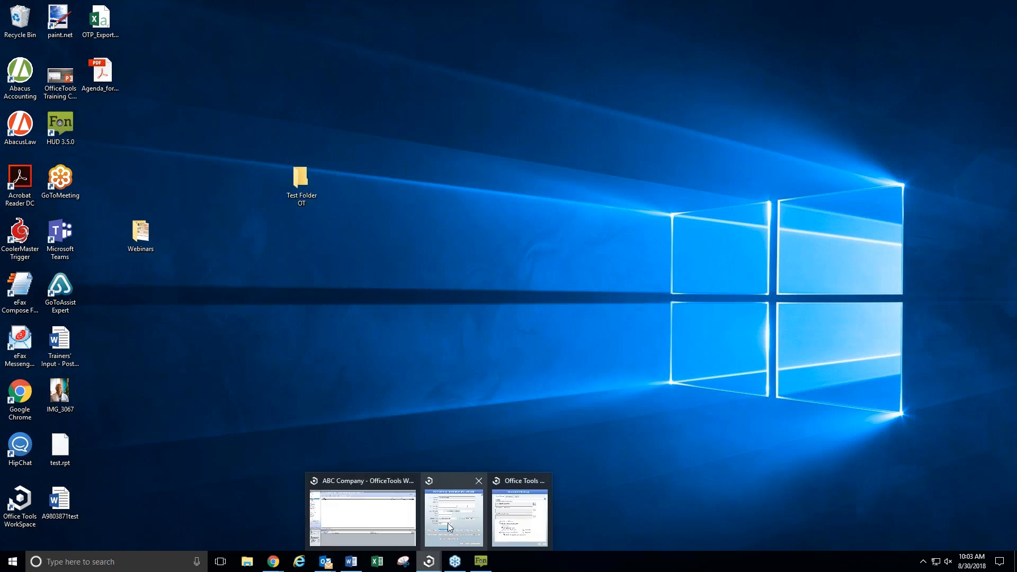
pyautogui.moveTo(508, 524)
pyautogui.click(507, 524)
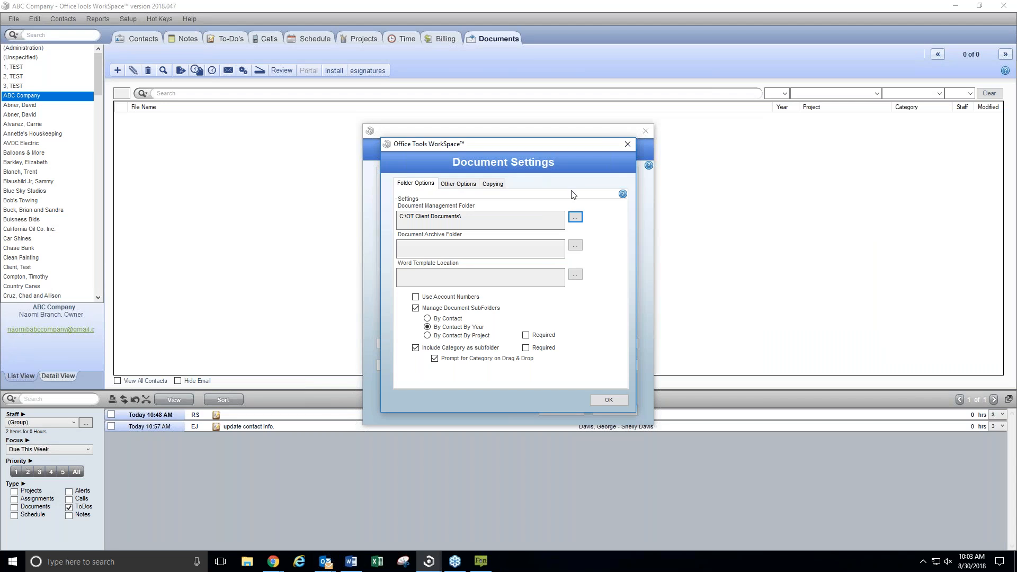
pyautogui.click(574, 219)
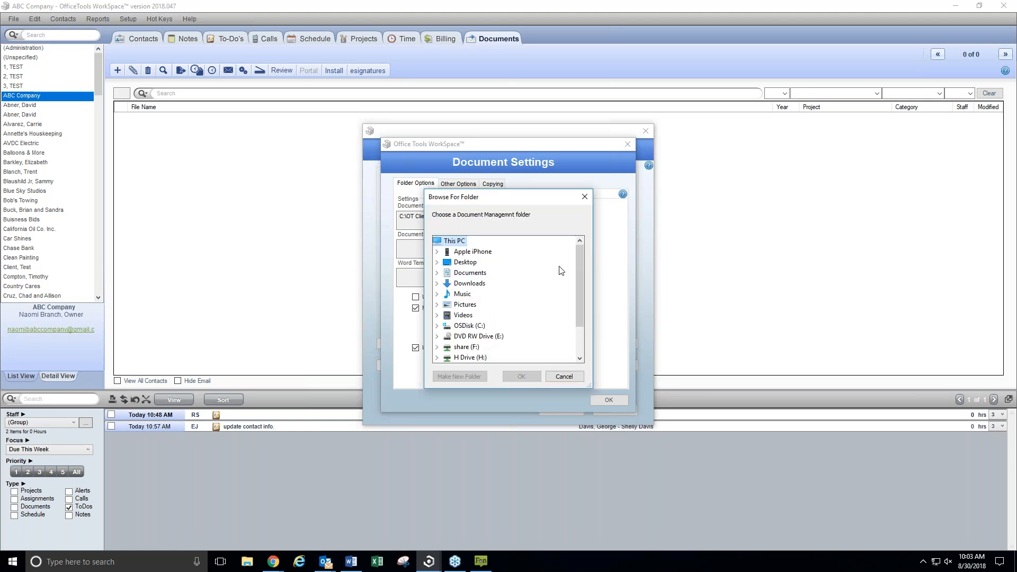
pyautogui.moveTo(577, 262); pyautogui.dragTo(576, 339)
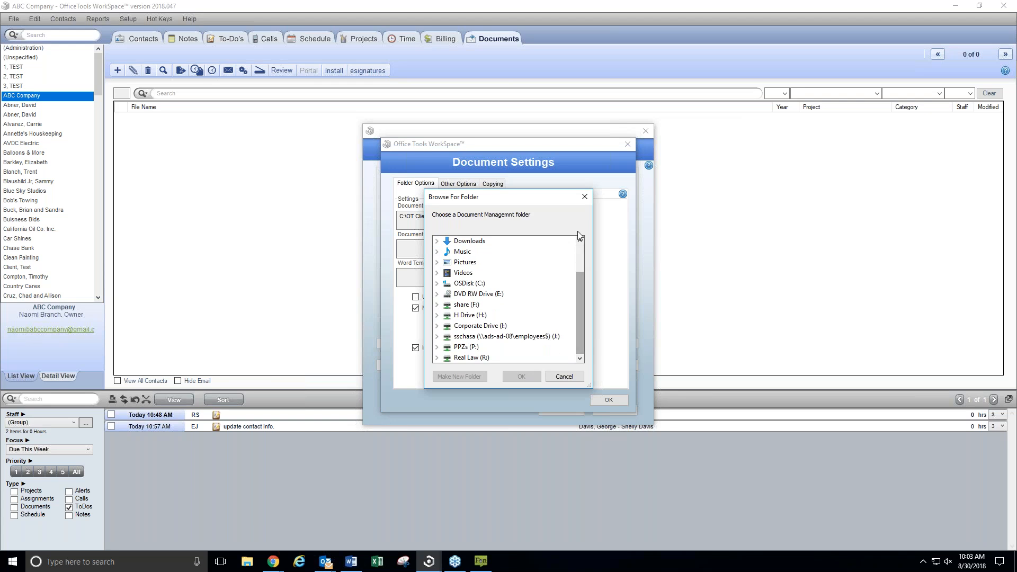
pyautogui.click(591, 197)
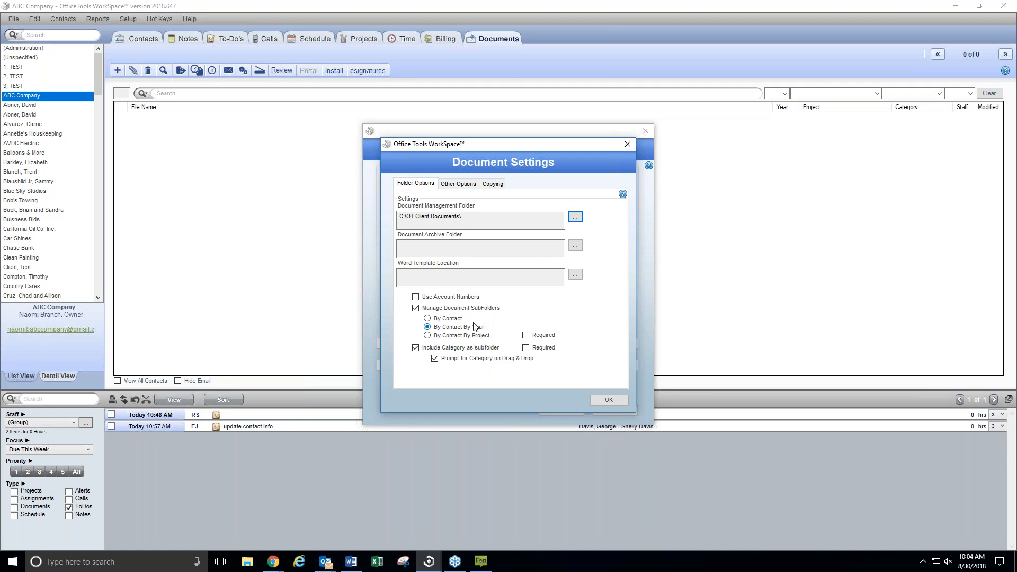
# Review the other document options, including file copying and automatic folder creation, and close the document and company settings.
pyautogui.click(469, 186)
pyautogui.moveTo(463, 208)
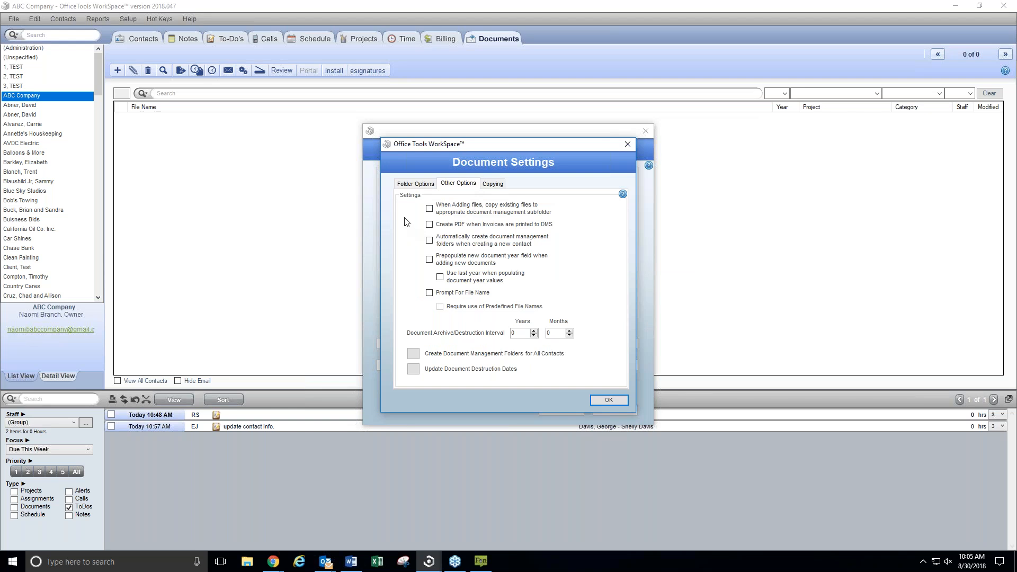
pyautogui.moveTo(481, 223)
pyautogui.click(416, 184)
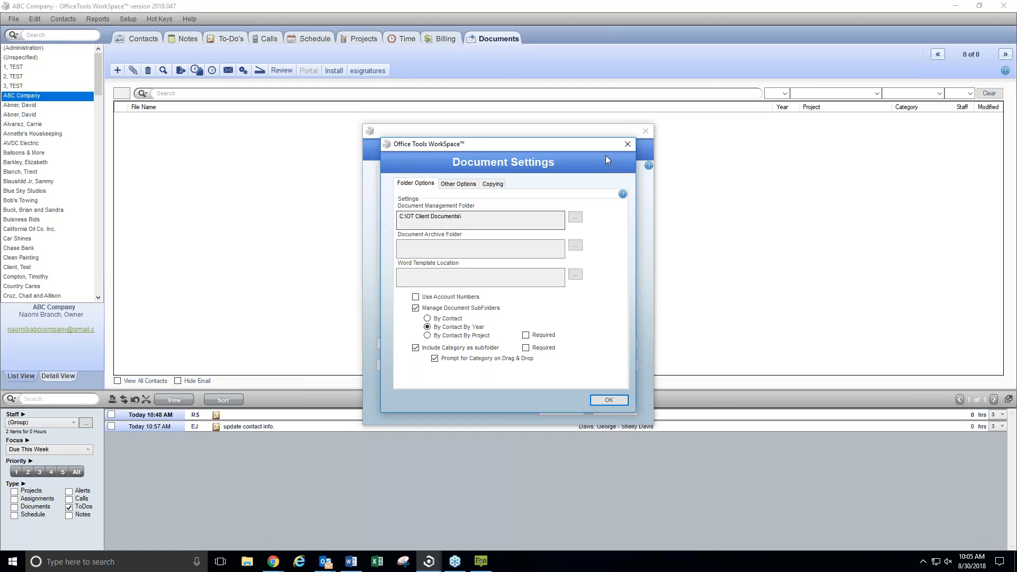
pyautogui.click(627, 145)
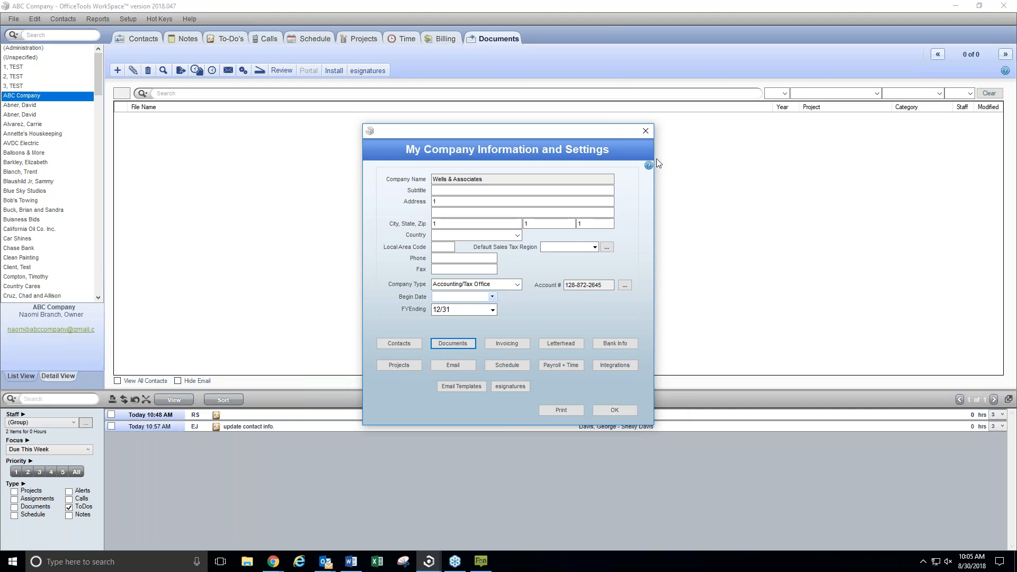
pyautogui.click(645, 131)
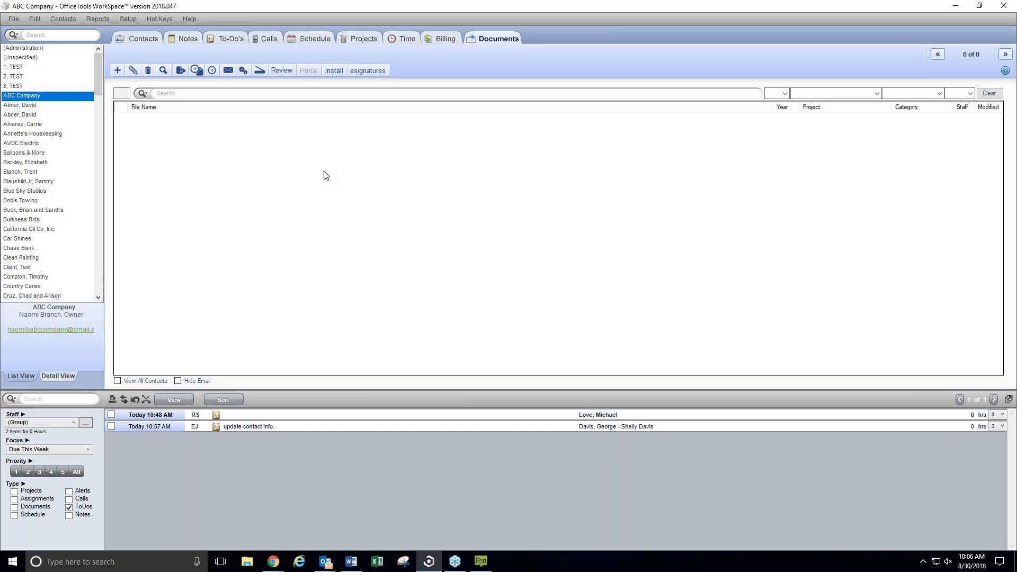
# Choose Test Folder OT on the desktop as the path of the document drop folder and close the drop folder setup.
pyautogui.click(127, 19)
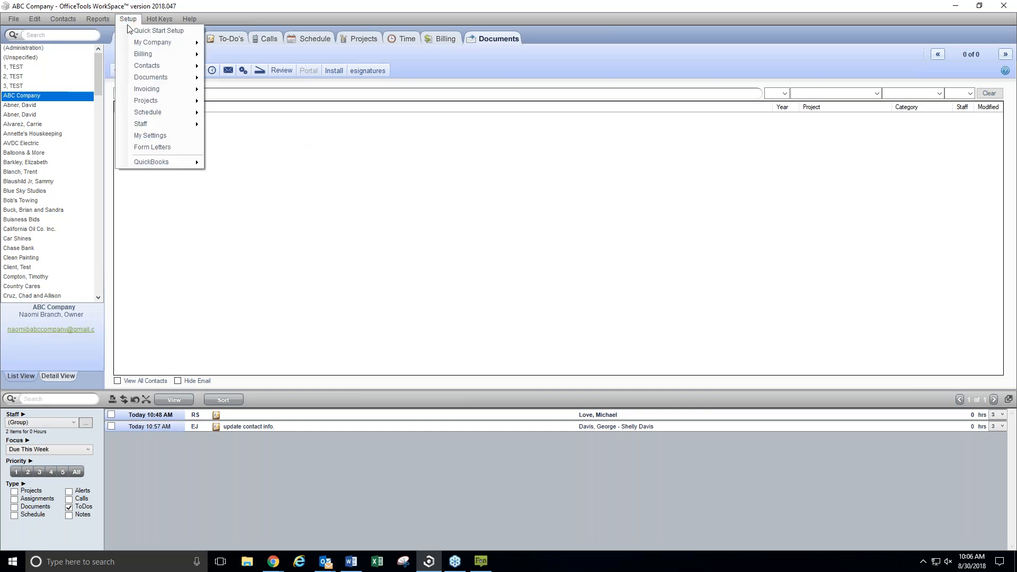
pyautogui.moveTo(137, 83)
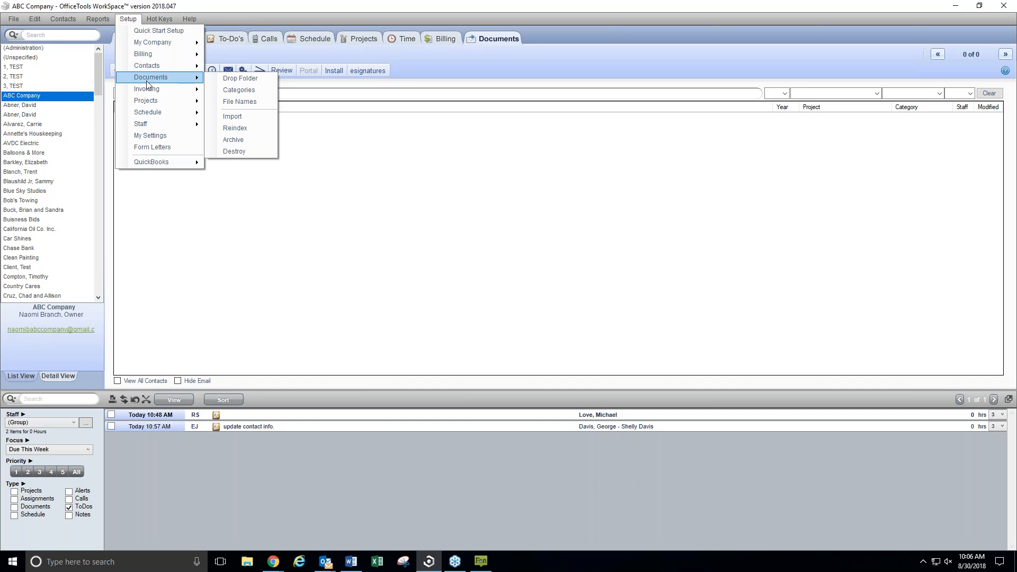
pyautogui.click(233, 78)
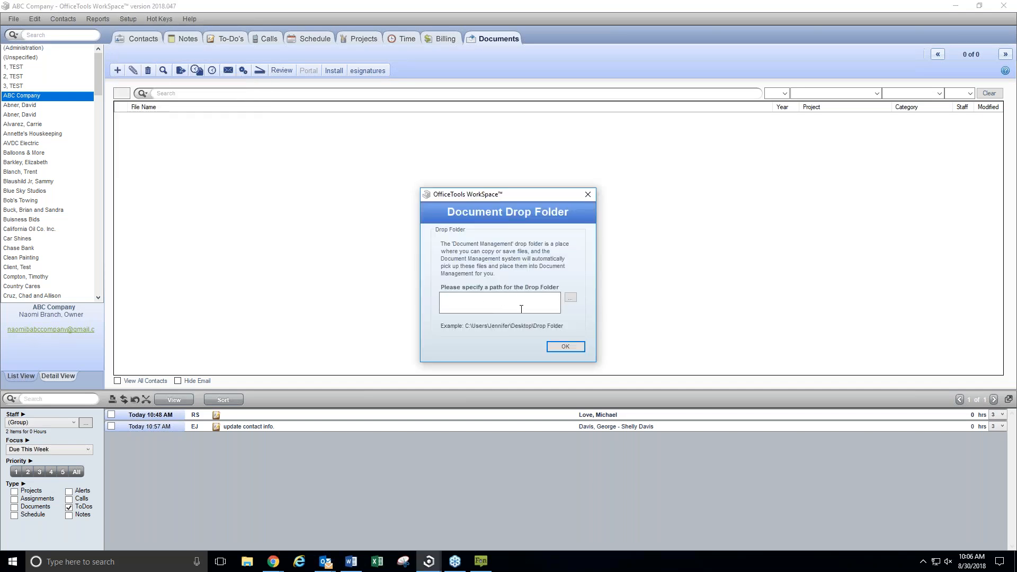
pyautogui.click(573, 301)
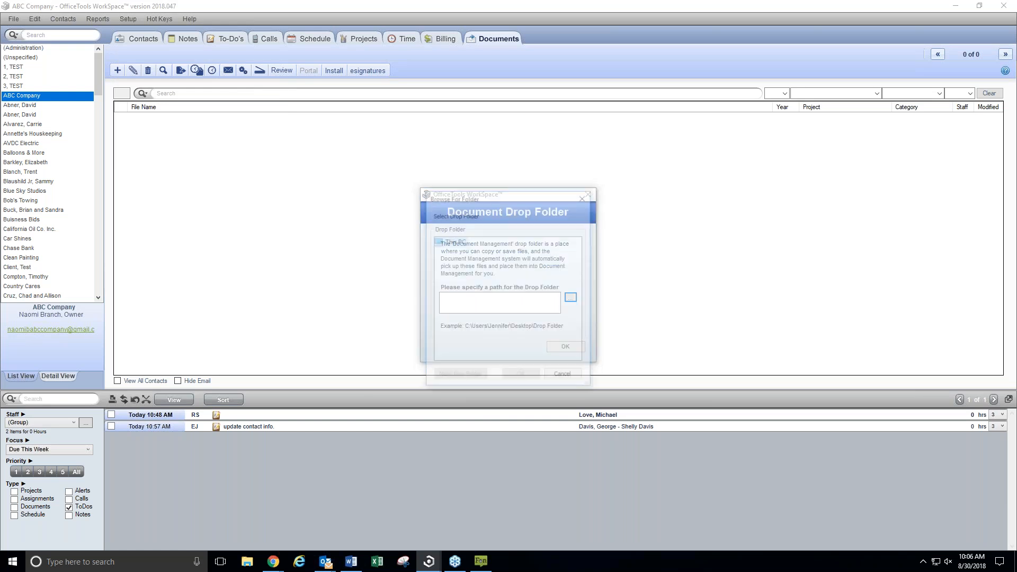
pyautogui.moveTo(584, 257); pyautogui.dragTo(582, 297)
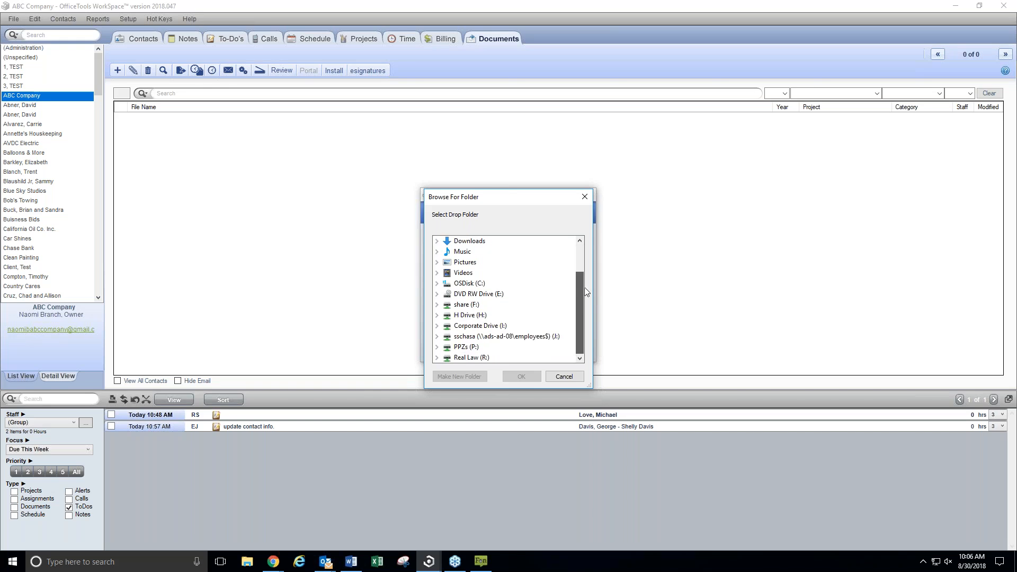
pyautogui.moveTo(586, 292); pyautogui.dragTo(576, 259)
pyautogui.click(465, 263)
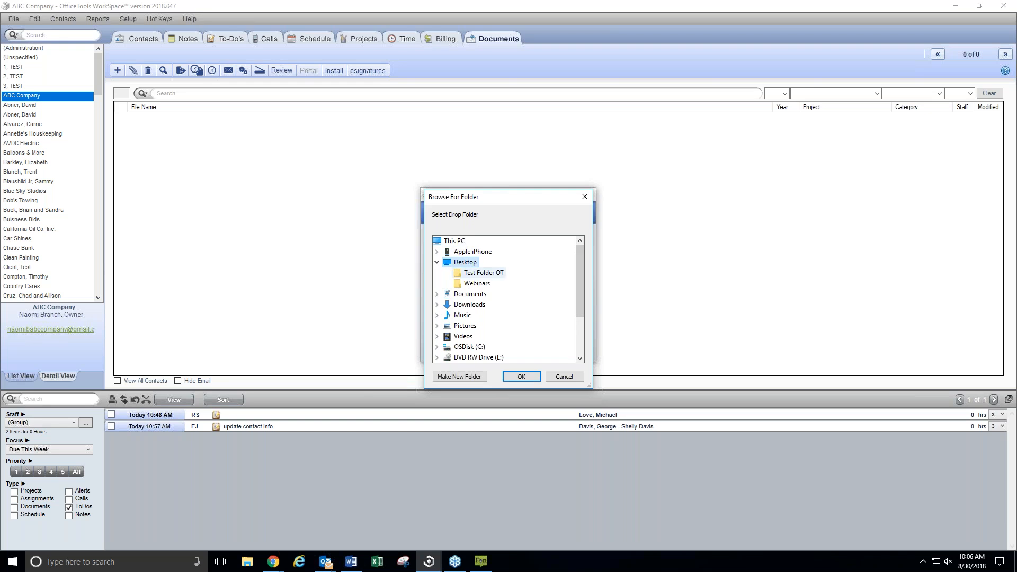
pyautogui.click(498, 274)
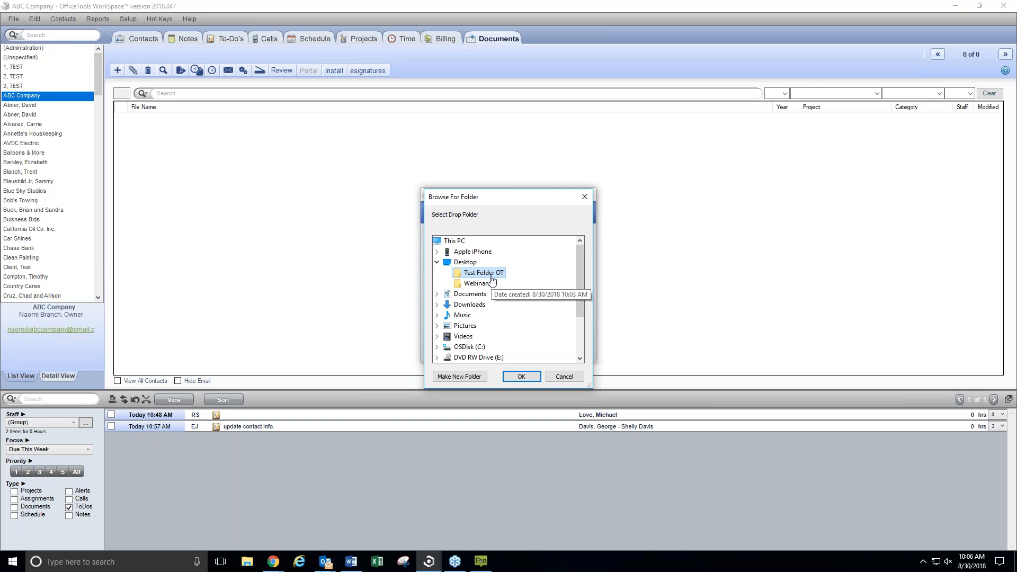
pyautogui.click(528, 377)
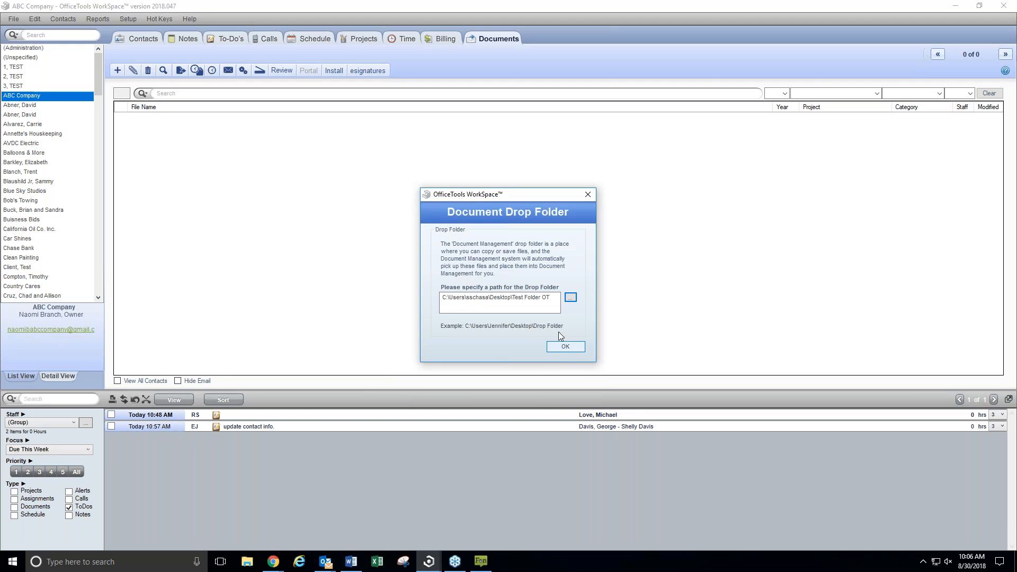
pyautogui.click(587, 195)
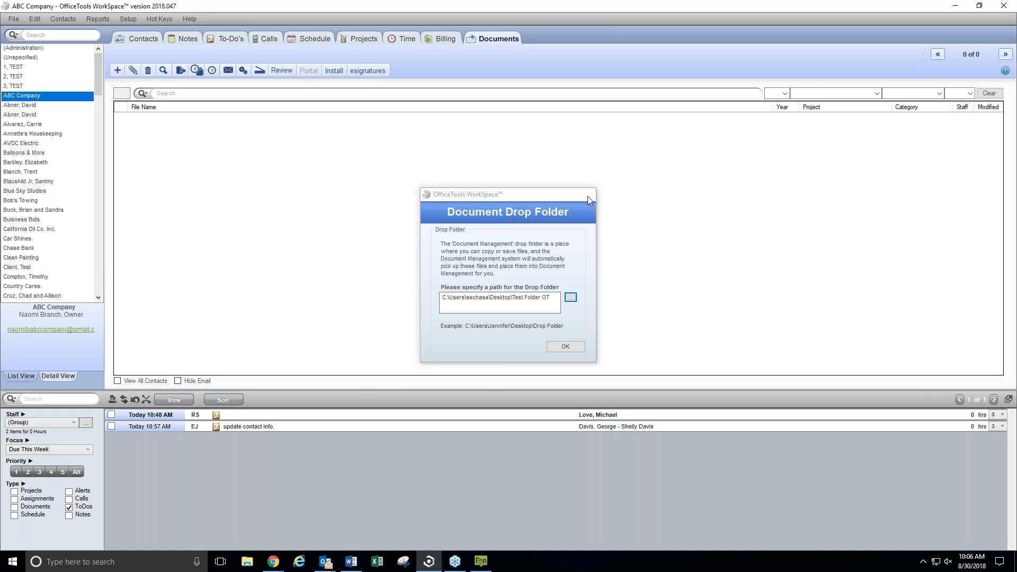
# View the list of document categories in the documents setup and close it.
pyautogui.click(127, 21)
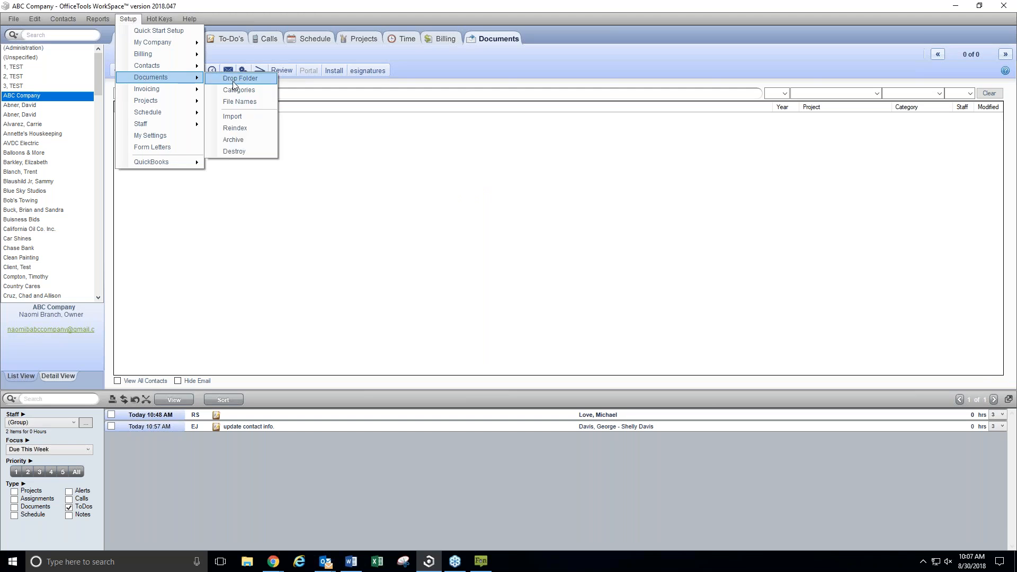
pyautogui.click(237, 90)
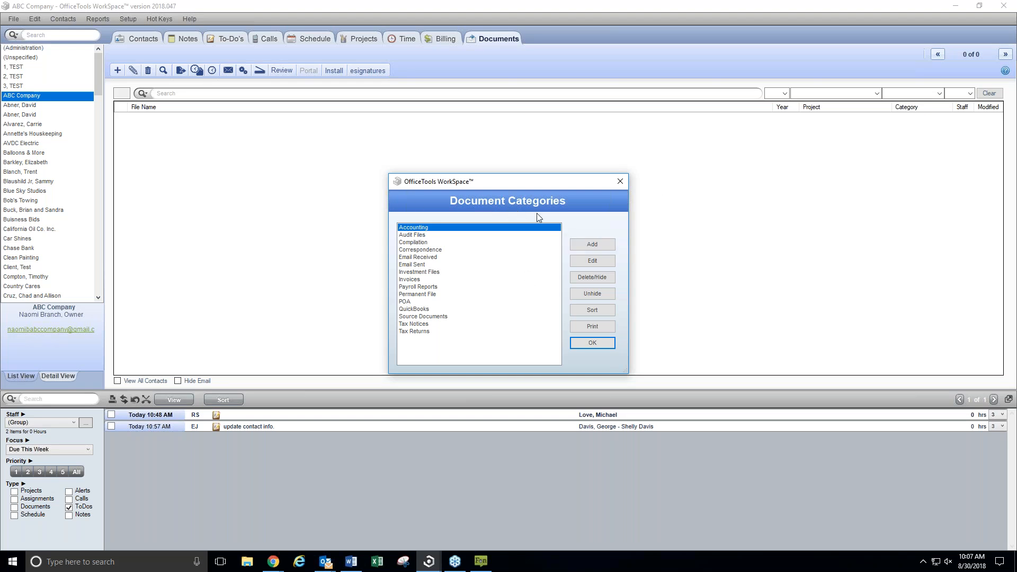
pyautogui.click(621, 185)
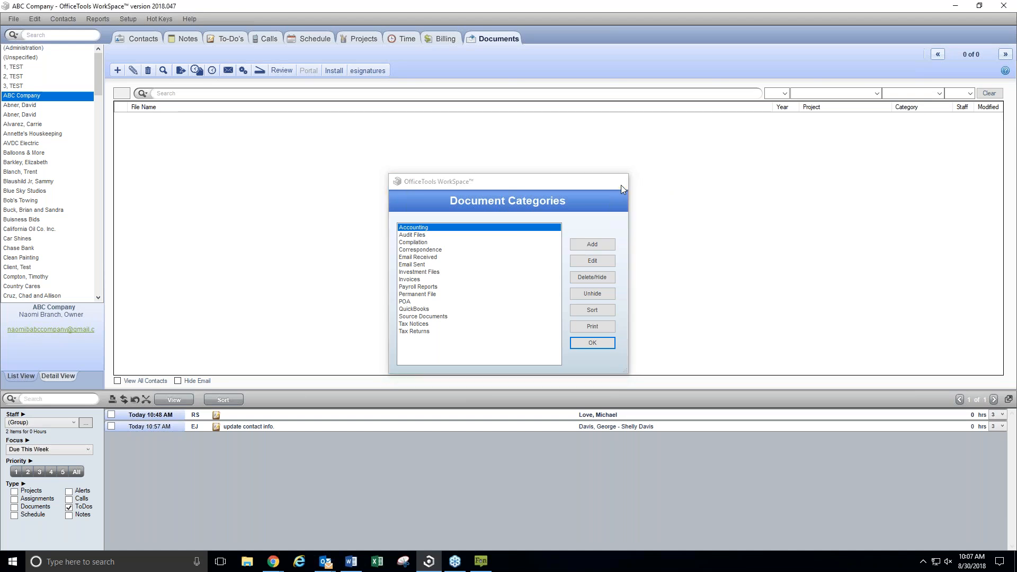
# Open the list of predefined document file names in the documents setup.
pyautogui.click(133, 24)
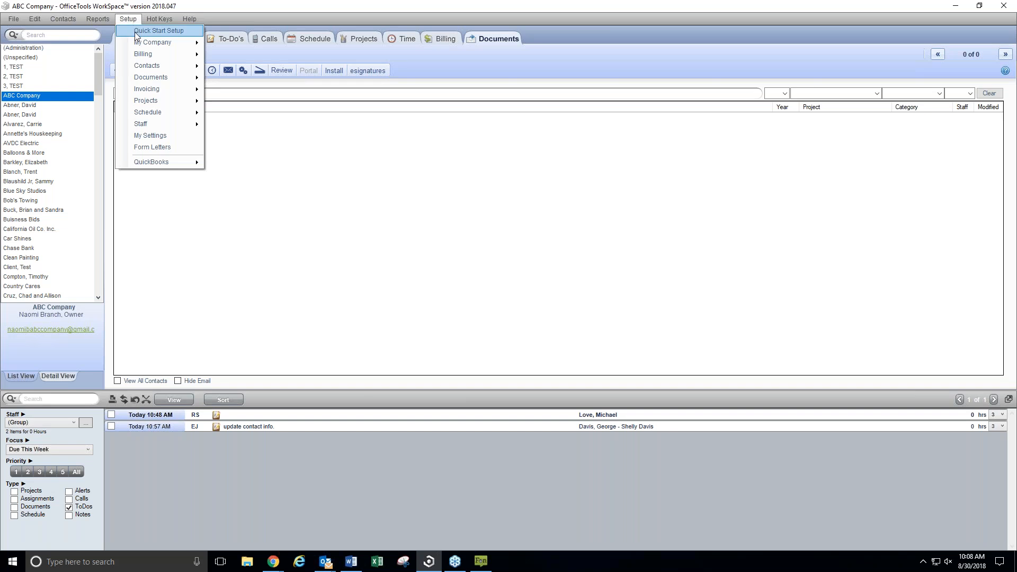
pyautogui.moveTo(167, 77)
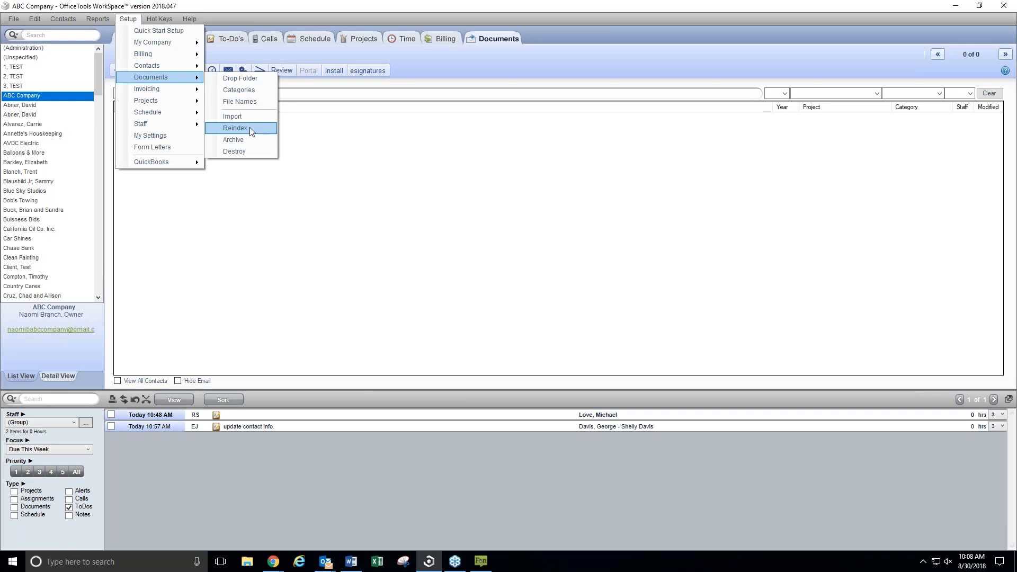
pyautogui.click(249, 100)
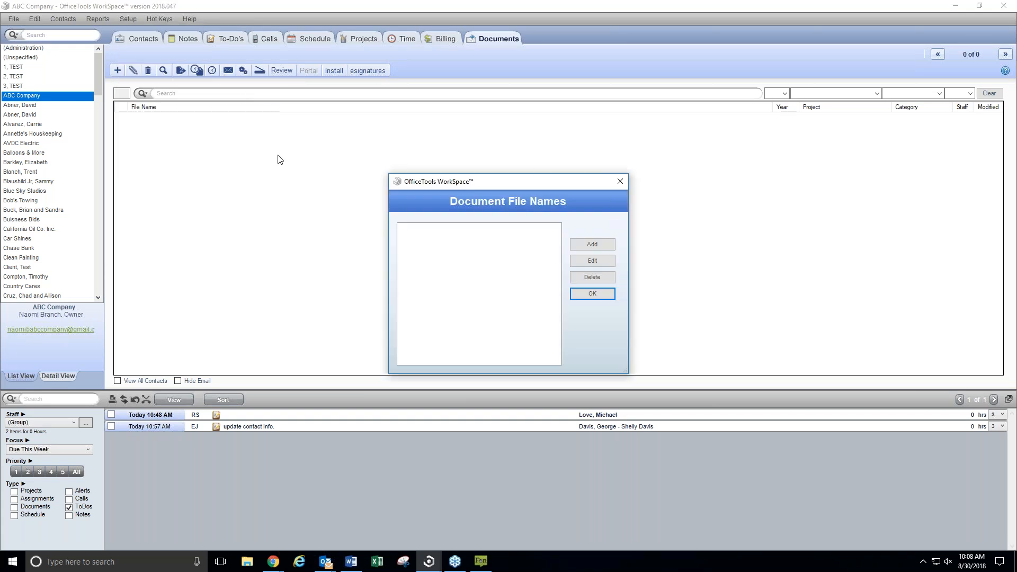
# Add Test Doc 1 to the predefined document file names without any merge fields.
pyautogui.click(585, 247)
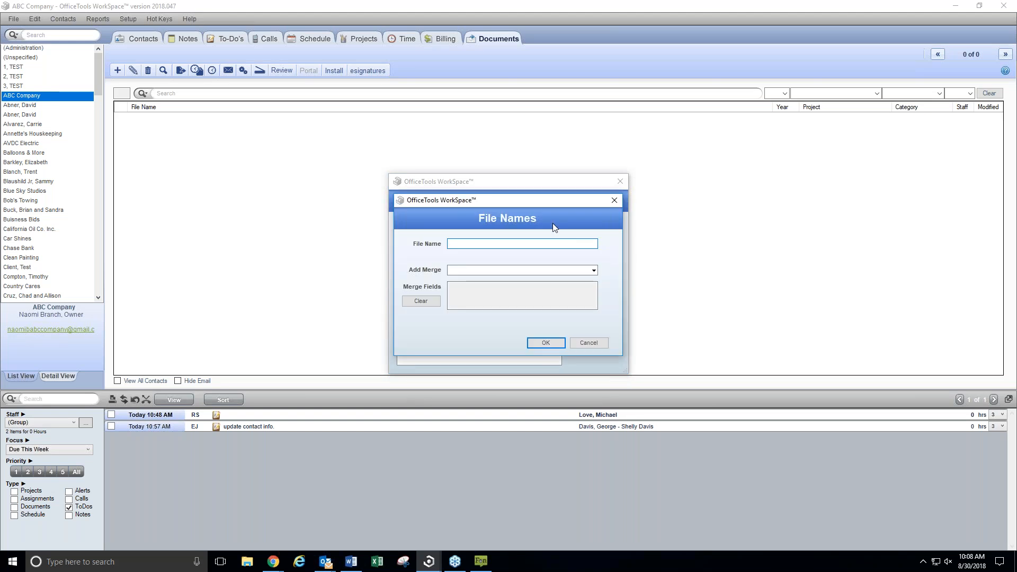
pyautogui.write('Test Doc 1')
pyautogui.click(594, 270)
pyautogui.click(594, 270)
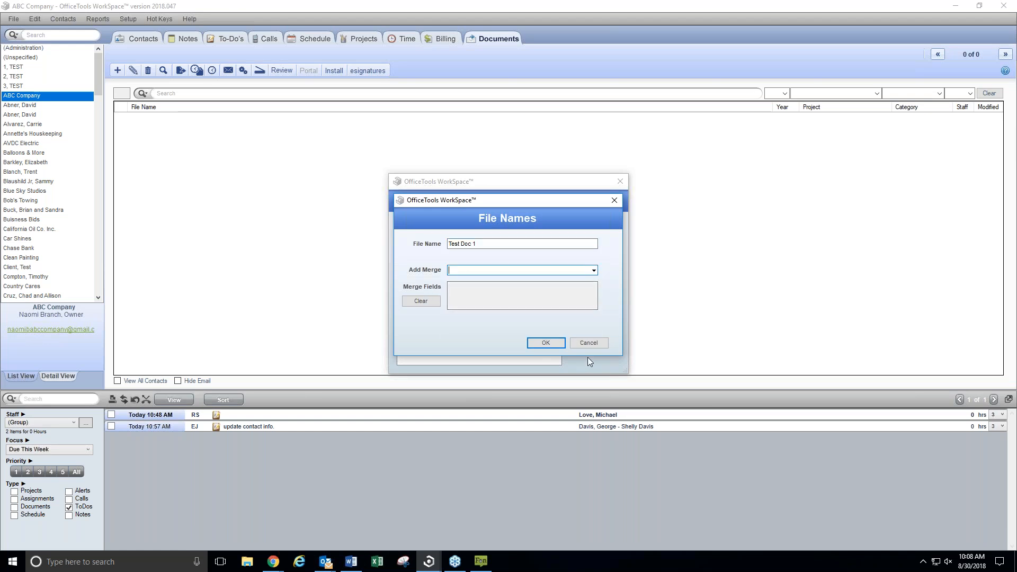
pyautogui.click(545, 342)
# Add Test Doc 2 as another predefined document file name and close the file names list.
pyautogui.press('Return')
pyautogui.write('Test Doc 2')
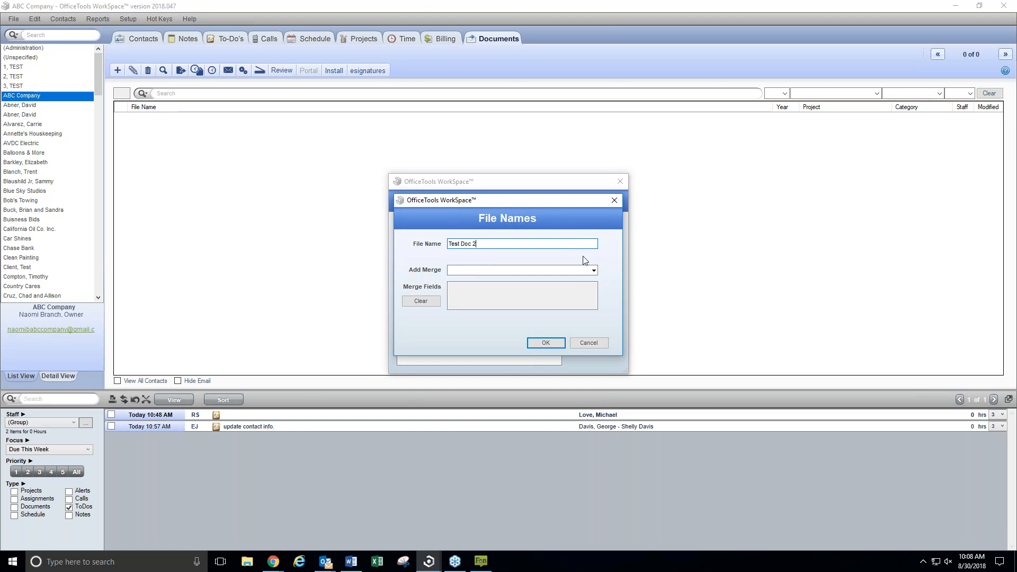
pyautogui.click(529, 343)
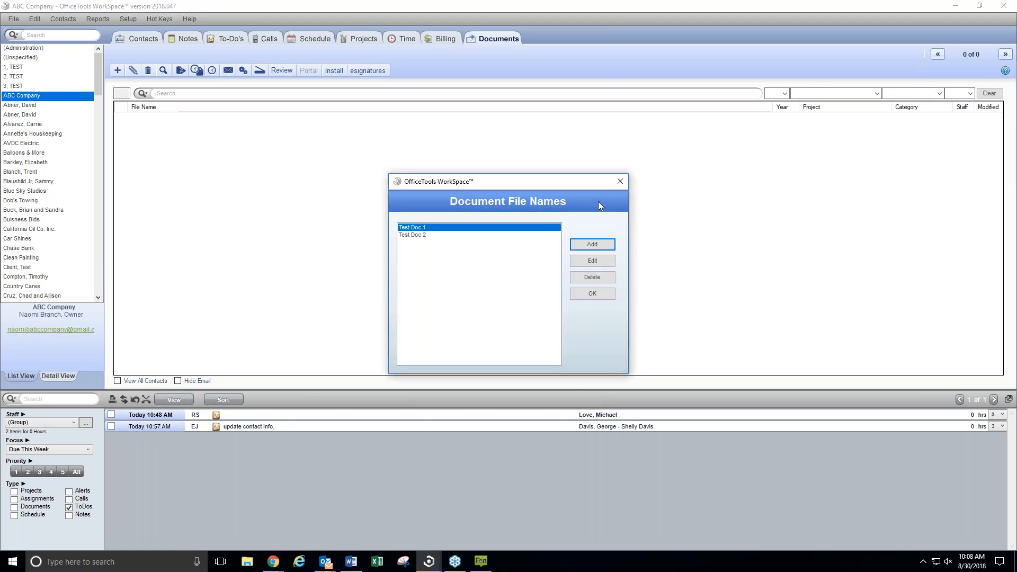
pyautogui.click(601, 294)
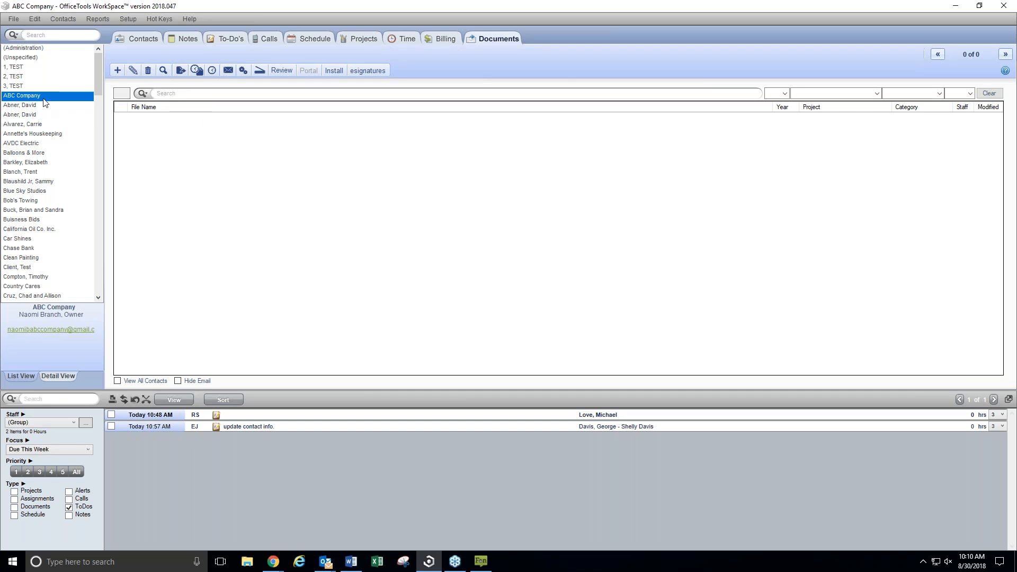
# Start creating a new document and choose ABC Company as its company.
pyautogui.click(118, 72)
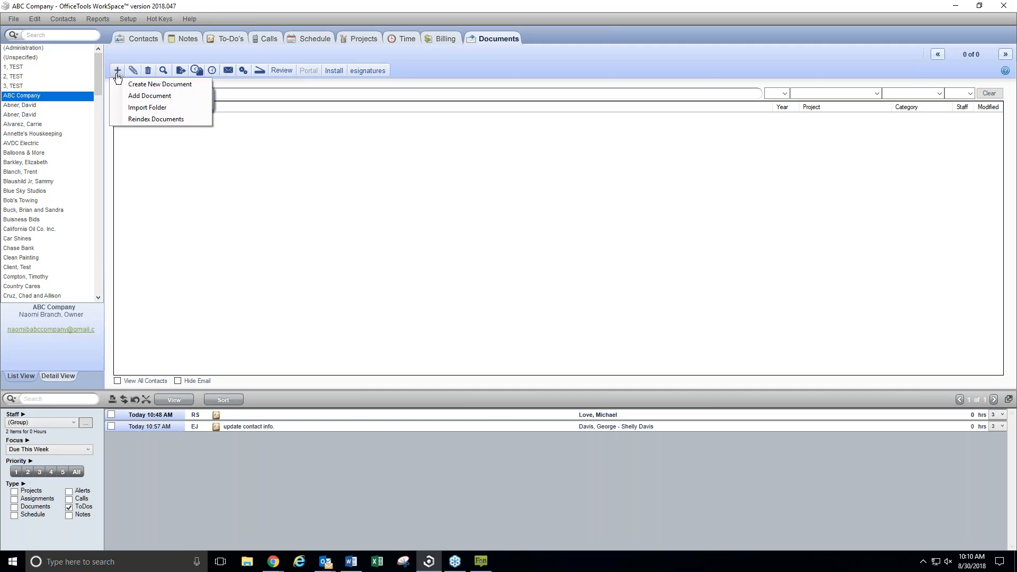
pyautogui.click(122, 85)
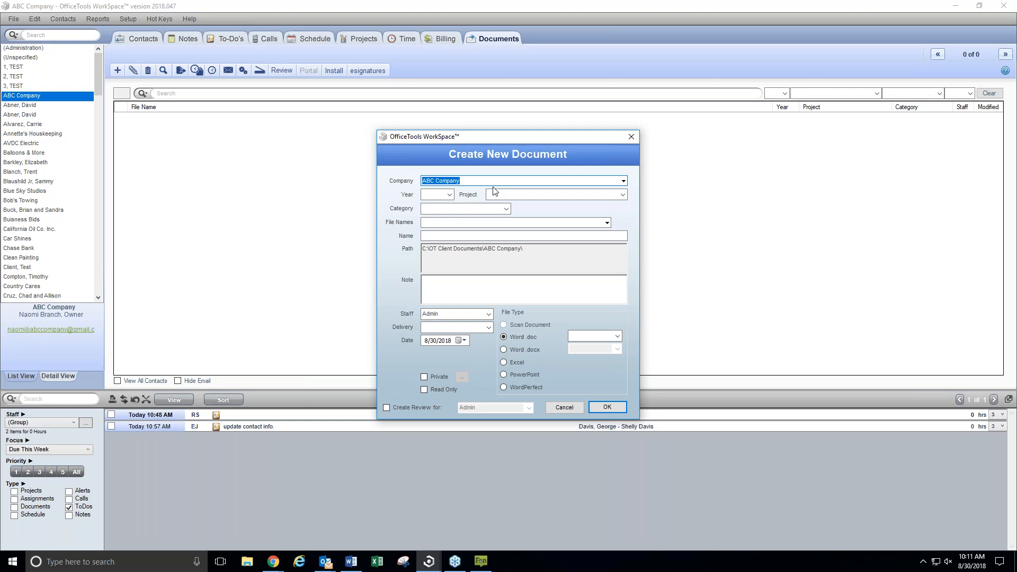
pyautogui.click(624, 181)
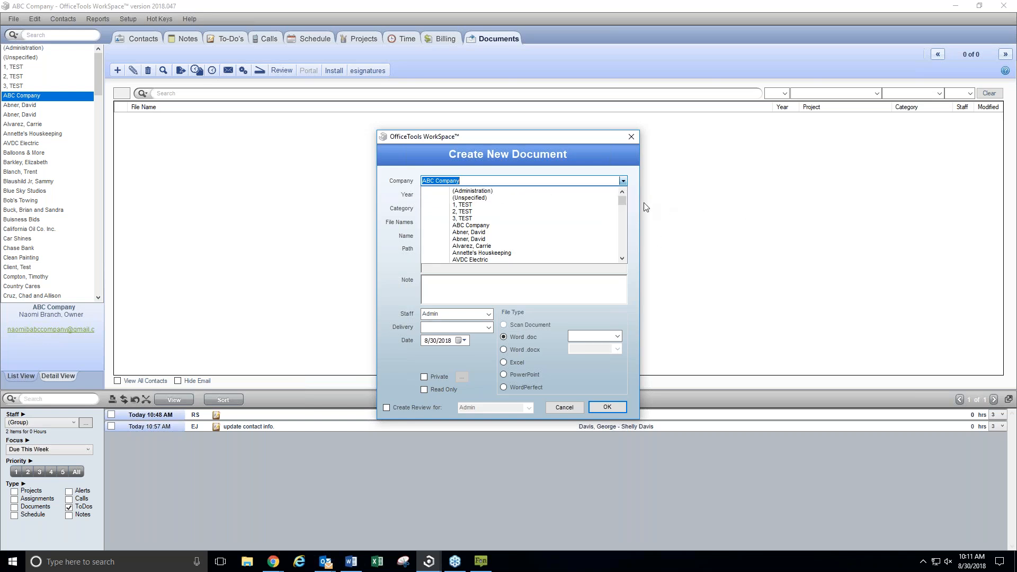
pyautogui.moveTo(621, 202)
pyautogui.mouseDown()
pyautogui.moveTo(628, 265)
pyautogui.moveTo(621, 199)
pyautogui.mouseUp()
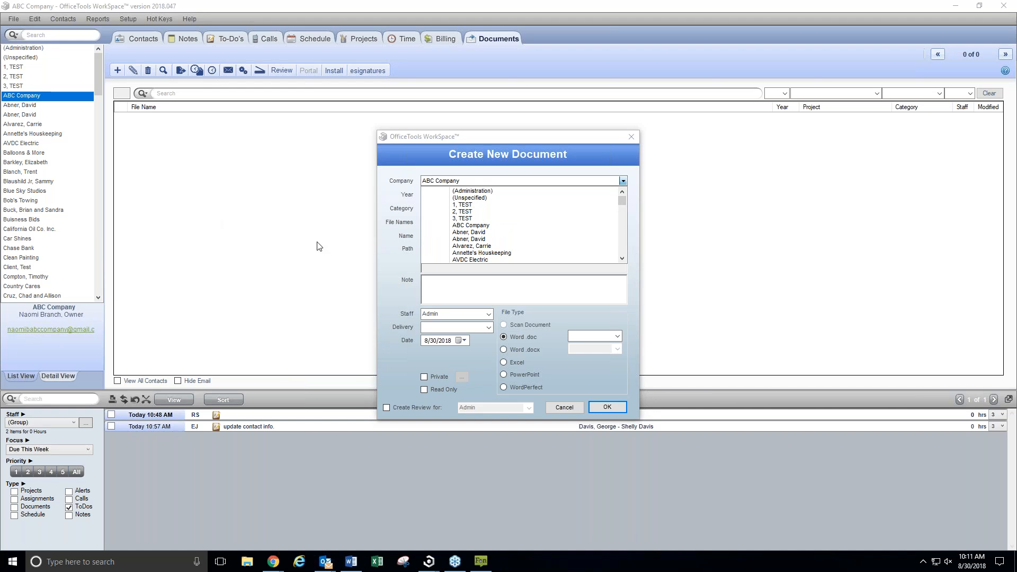
pyautogui.click(470, 225)
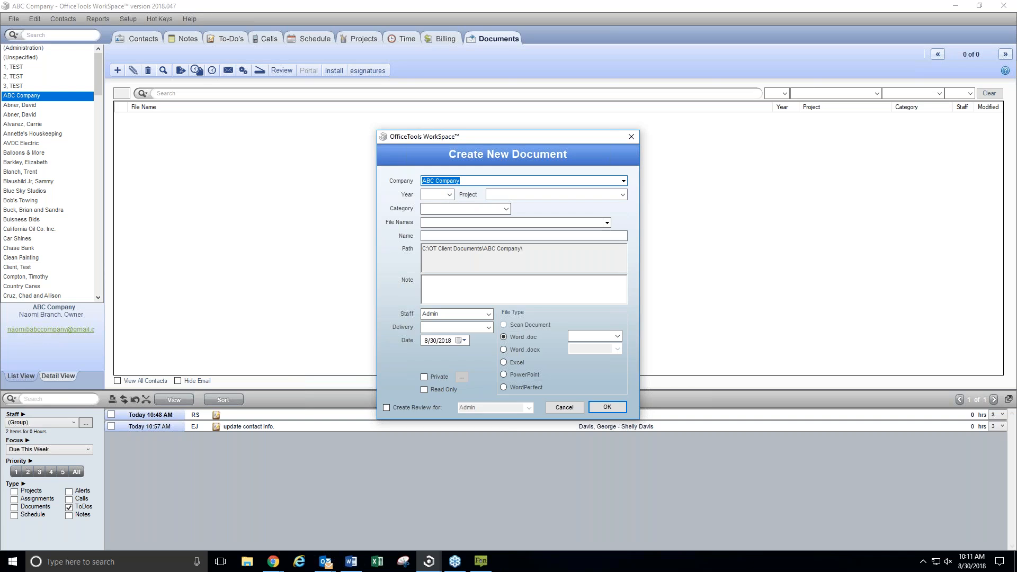
# Set the new document's year to 2018, project to 1040 Individual and category to Tax Returns.
pyautogui.click(449, 194)
pyautogui.click(429, 243)
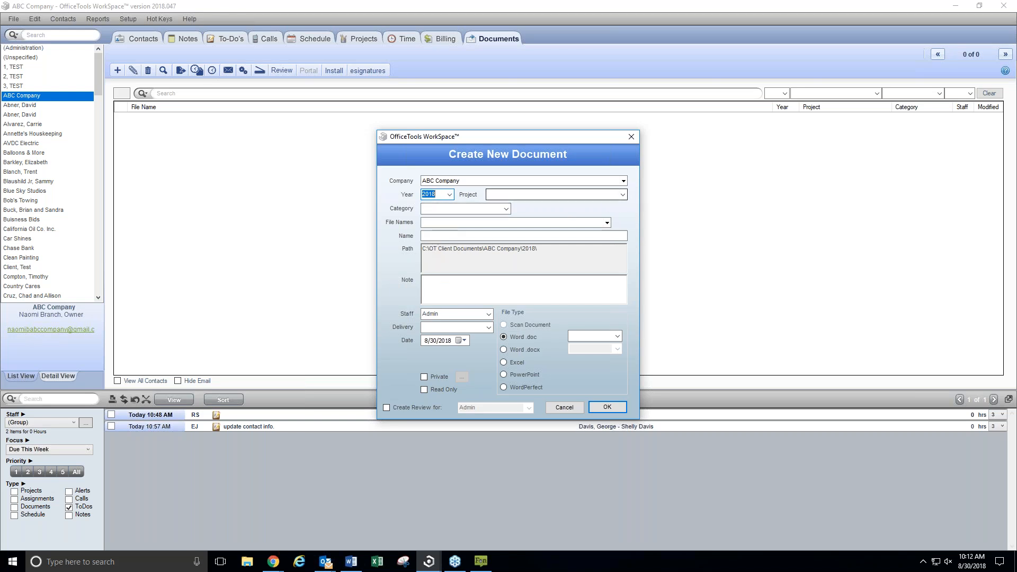
pyautogui.click(623, 195)
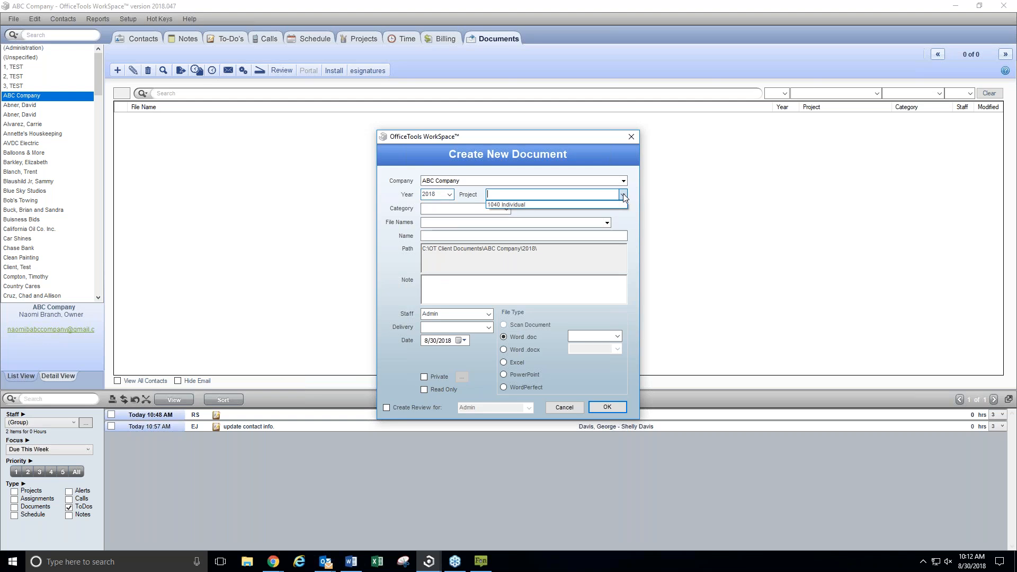
pyautogui.click(577, 205)
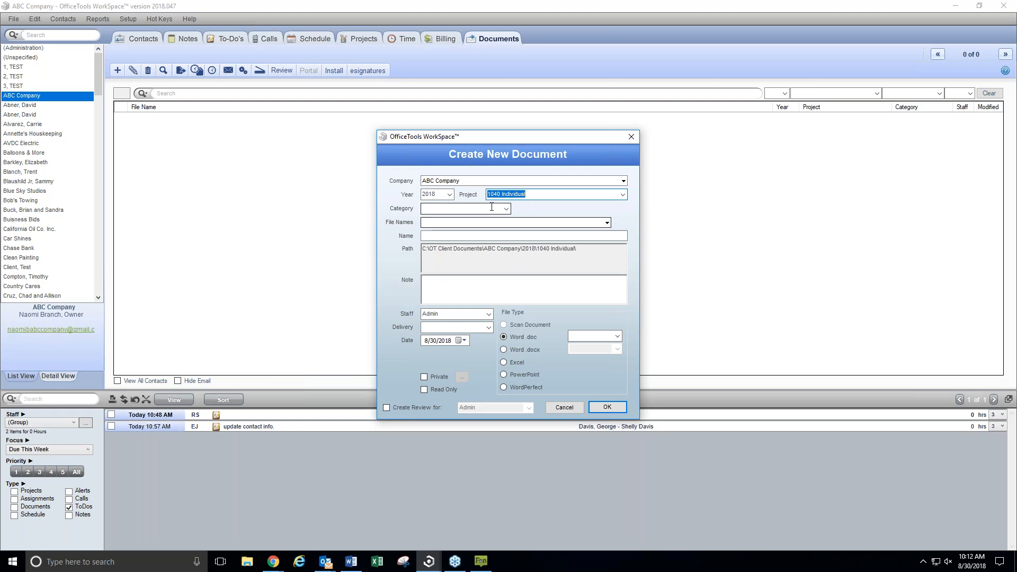
pyautogui.click(506, 209)
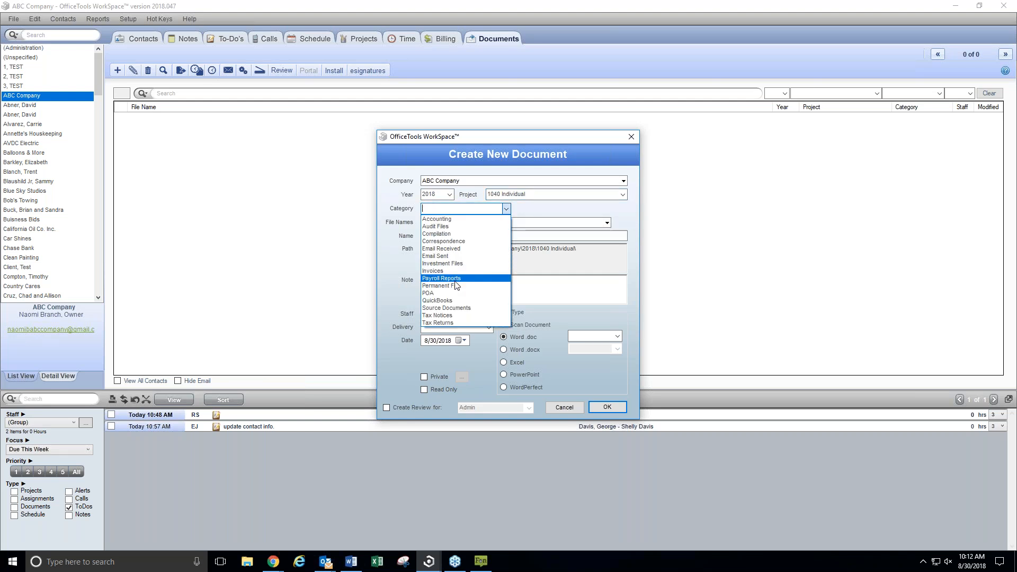
pyautogui.click(456, 324)
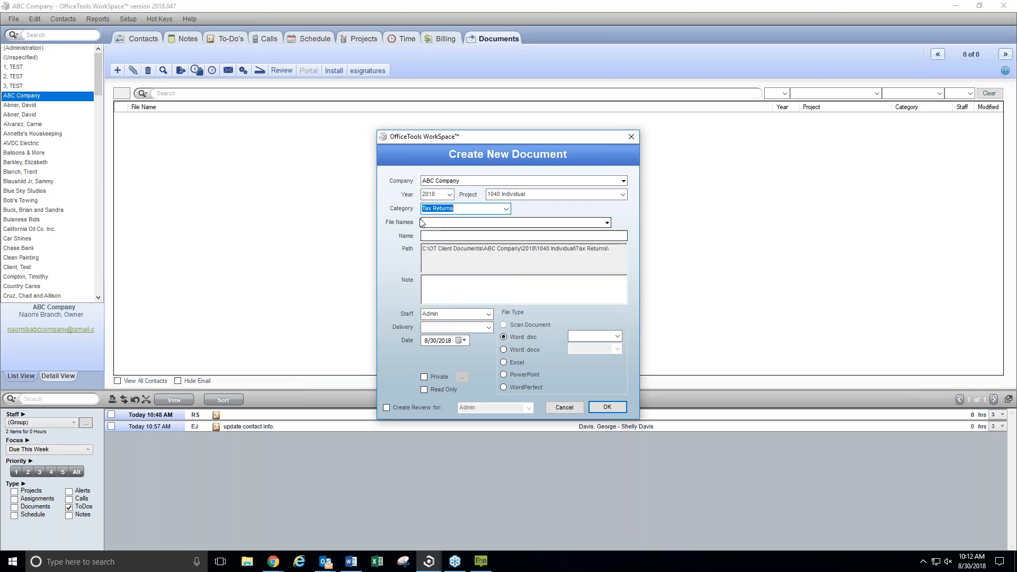
# View the predefined file names and the staff choices available for the new document.
pyautogui.click(605, 222)
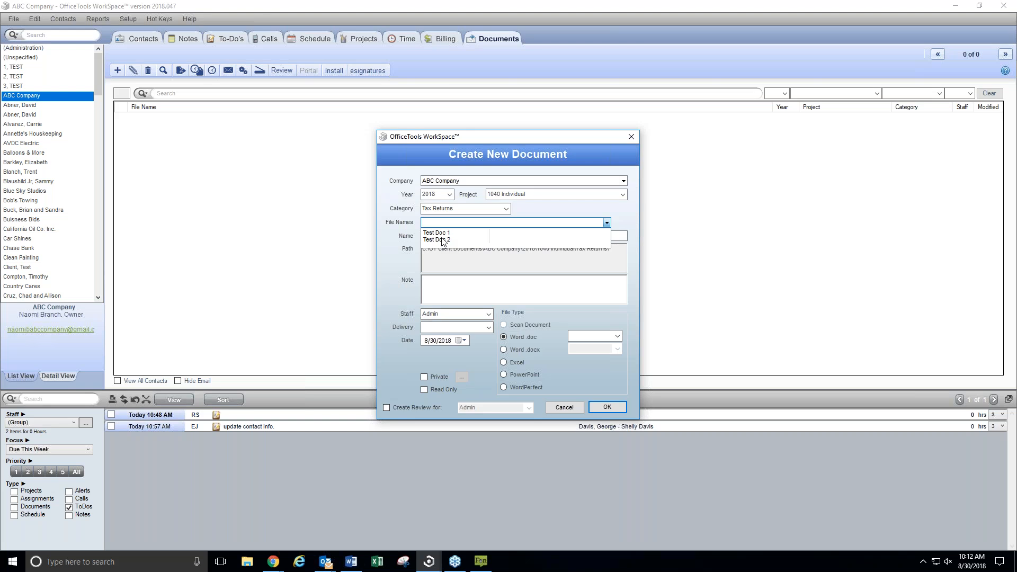
pyautogui.click(443, 241)
pyautogui.click(607, 222)
pyautogui.press('BackSpace')
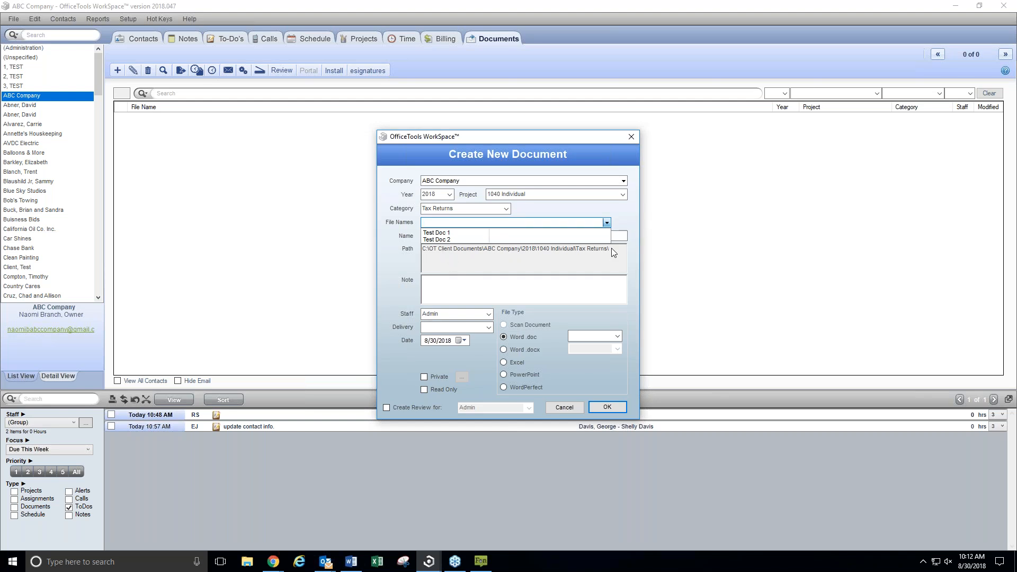
pyautogui.click(495, 295)
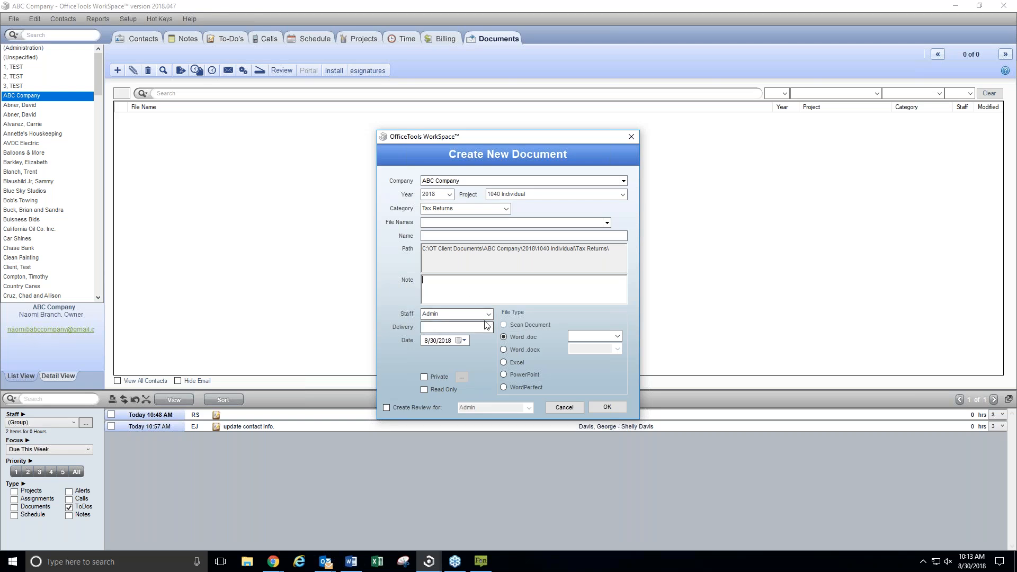
pyautogui.click(489, 315)
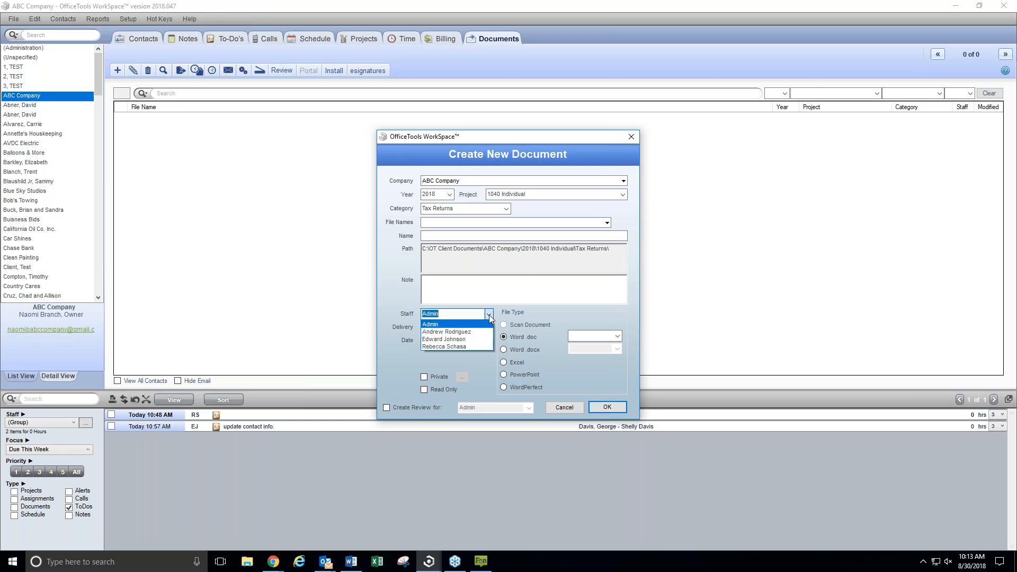
pyautogui.click(489, 316)
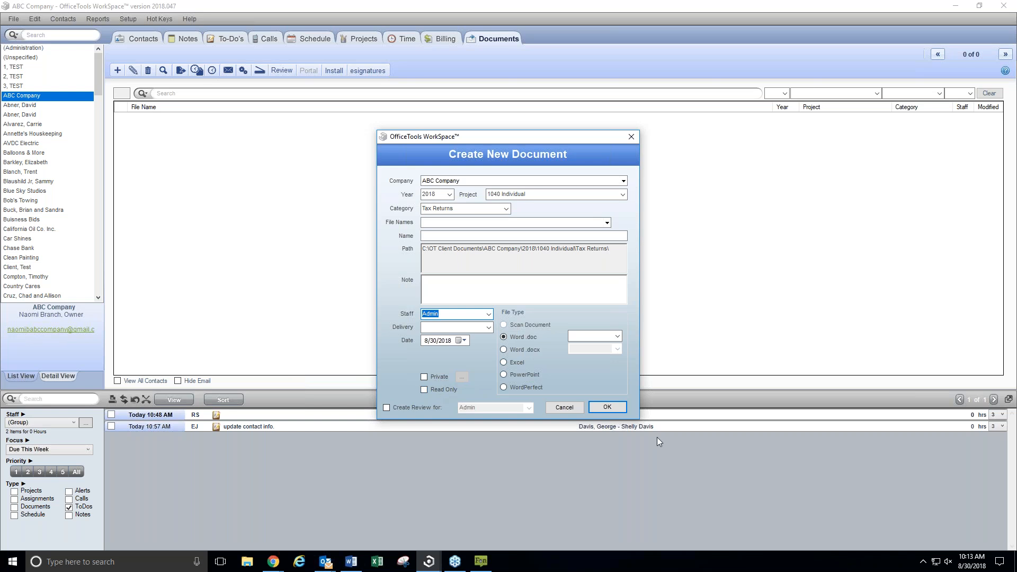
# Select Test Doc 1 as the predefined file name and try to create the document with the name field empty.
pyautogui.click(602, 409)
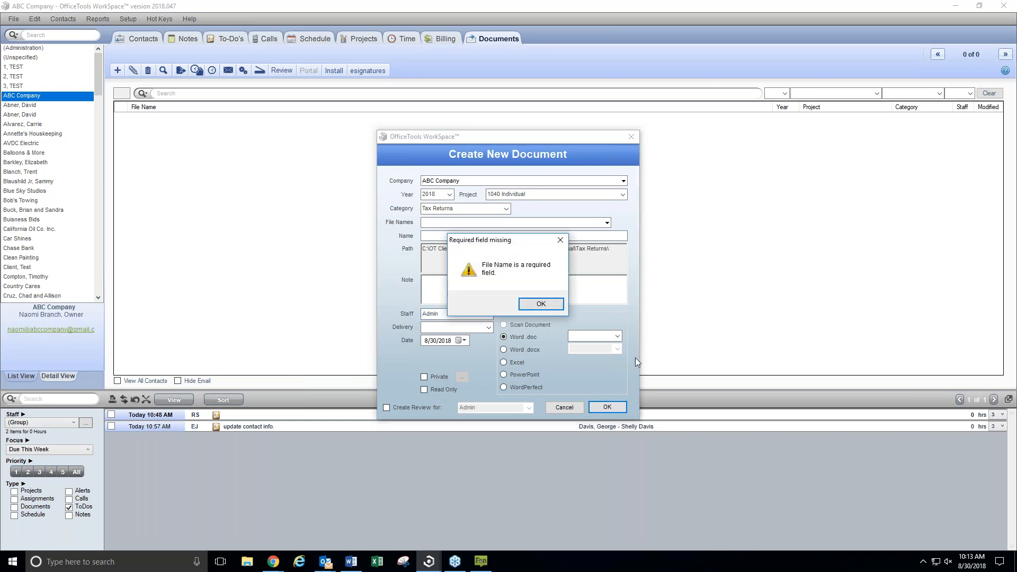
pyautogui.click(544, 309)
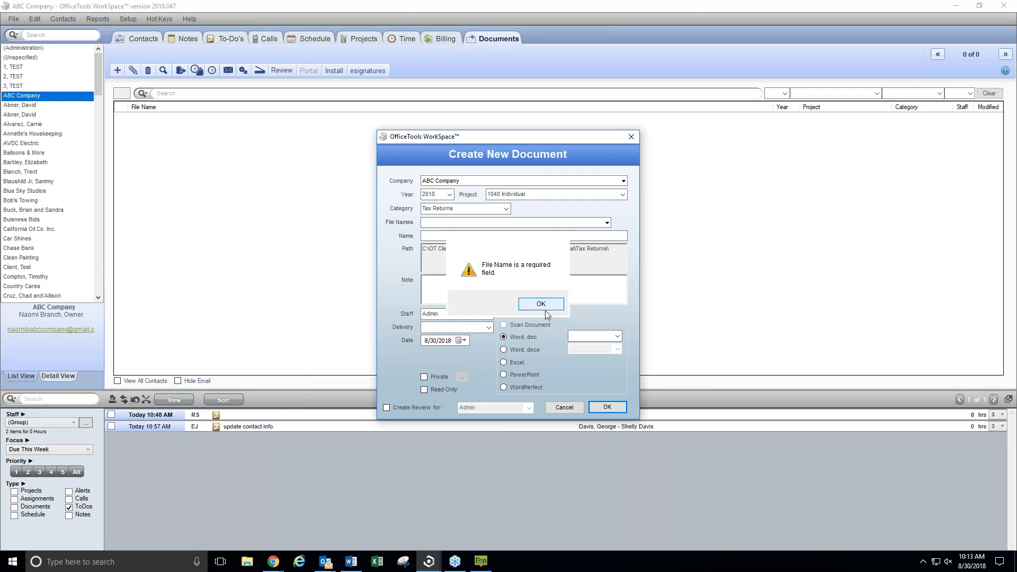
pyautogui.click(606, 224)
pyautogui.click(434, 233)
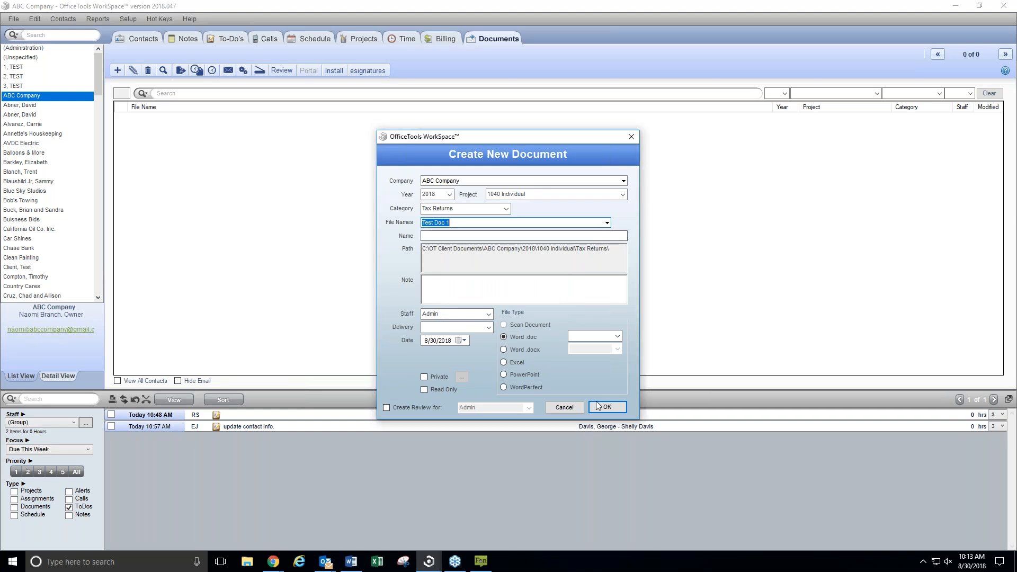
pyautogui.press('Return')
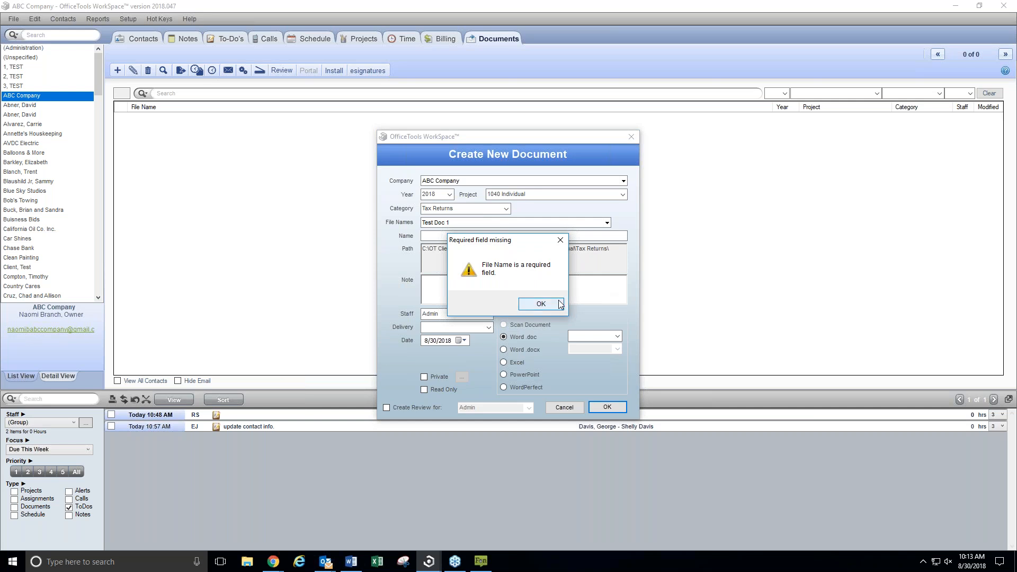
pyautogui.click(540, 303)
# Name the new document DMS Doc Test 2 and create it as a Word .doc file.
pyautogui.click(437, 234)
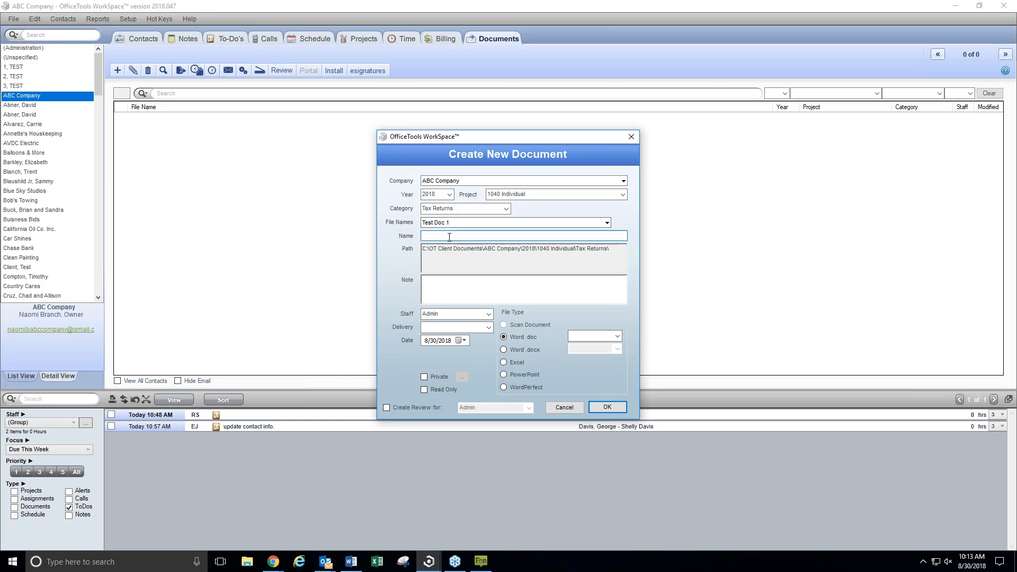
pyautogui.write('DMS DSo')
pyautogui.press('BackSpace')
pyautogui.press('BackSpace')
pyautogui.write('oc Test 2')
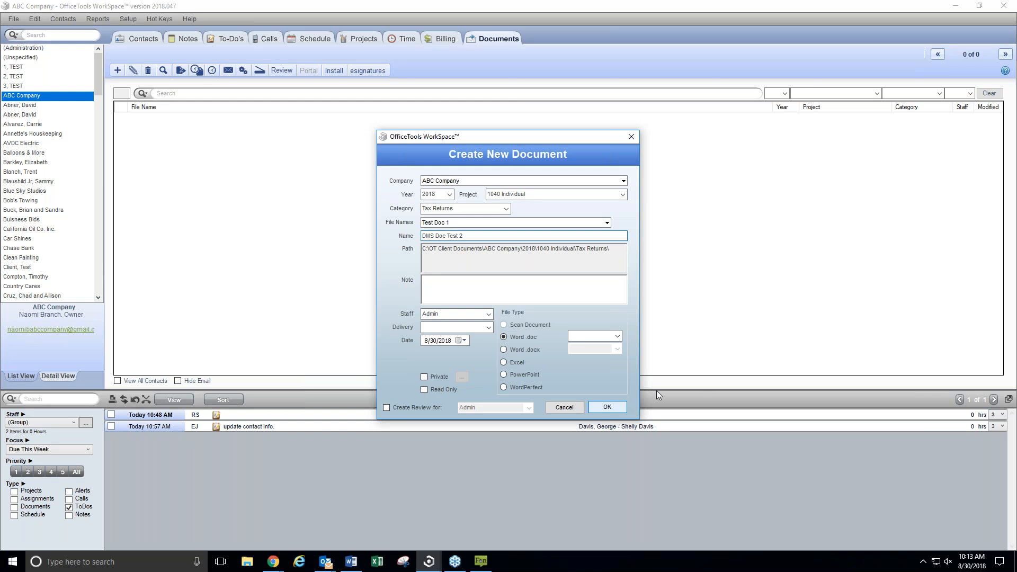
pyautogui.click(609, 409)
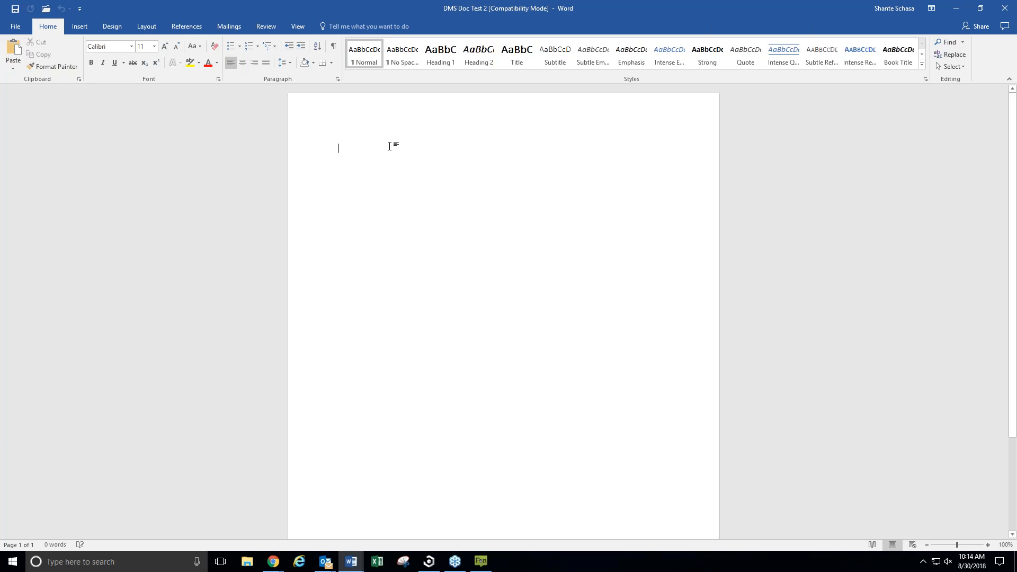
# Enter "Test test test" in the new Word document, save it and close it.
pyautogui.write('Test test test')
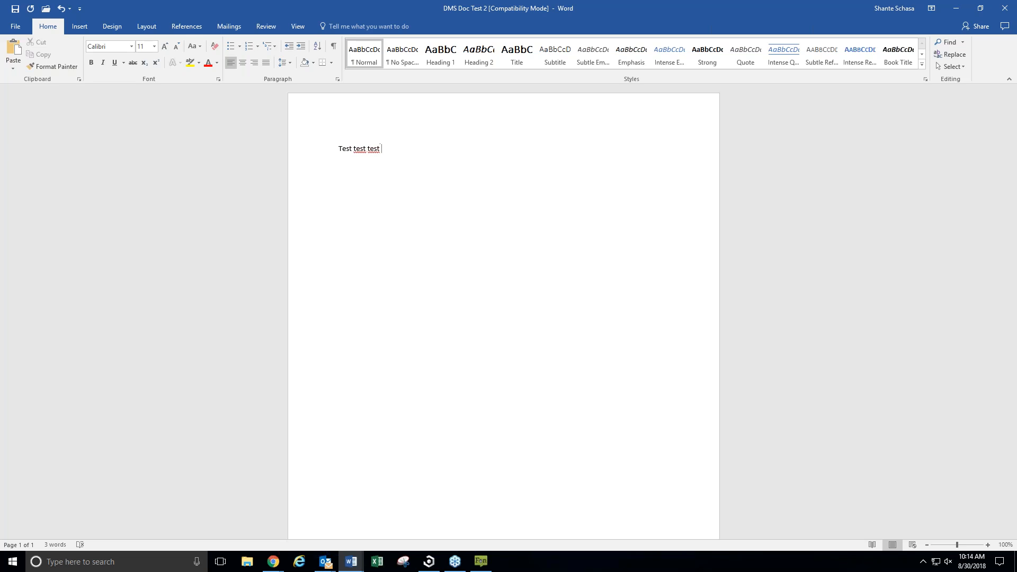
pyautogui.click(15, 9)
pyautogui.click(1005, 11)
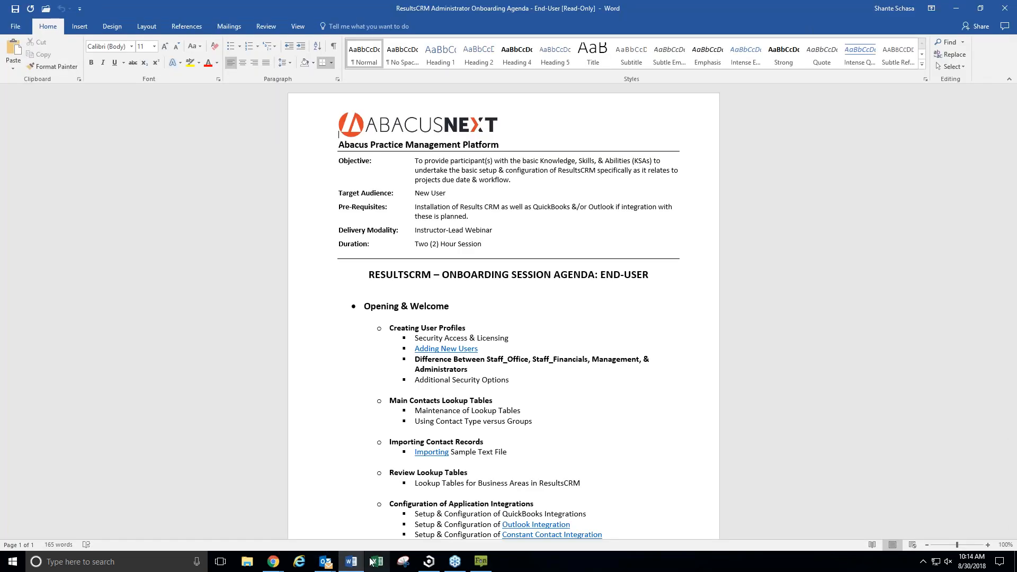
# Switch back to OfficeTools WorkSpace, take its window out of full size and minimize the Word windows behind it.
pyautogui.click(428, 562)
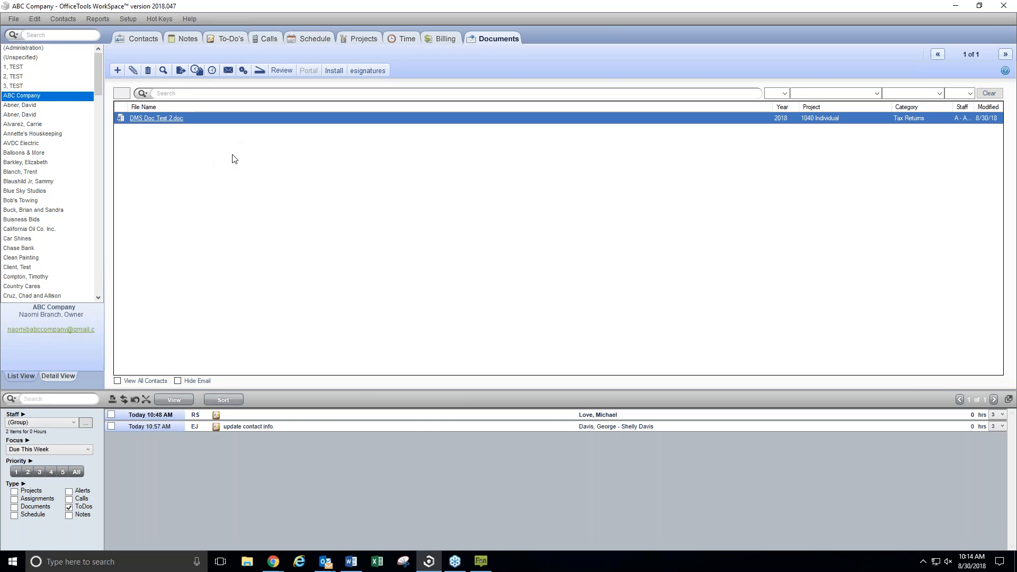
pyautogui.click(984, 10)
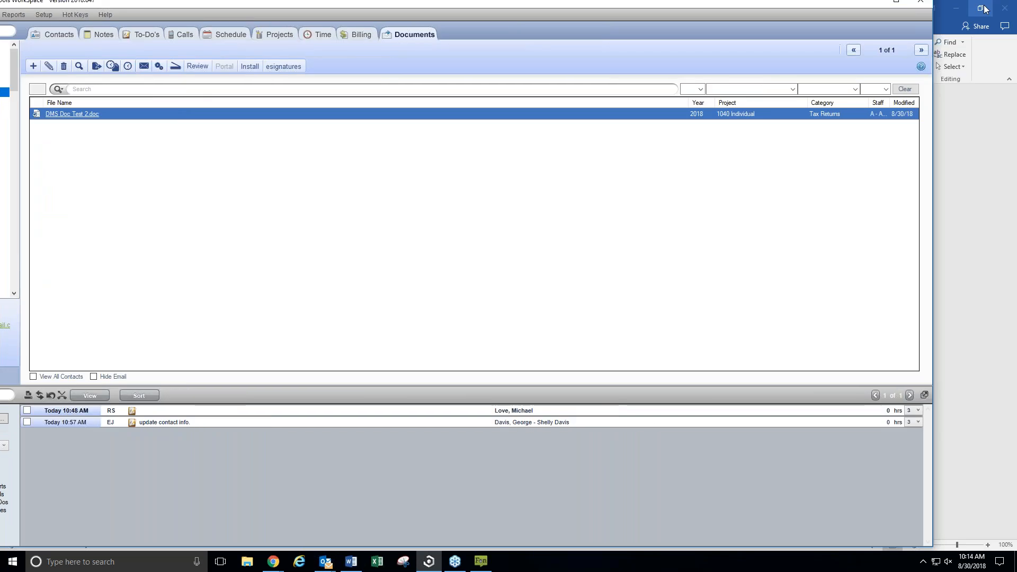
pyautogui.click(960, 8)
pyautogui.click(960, 9)
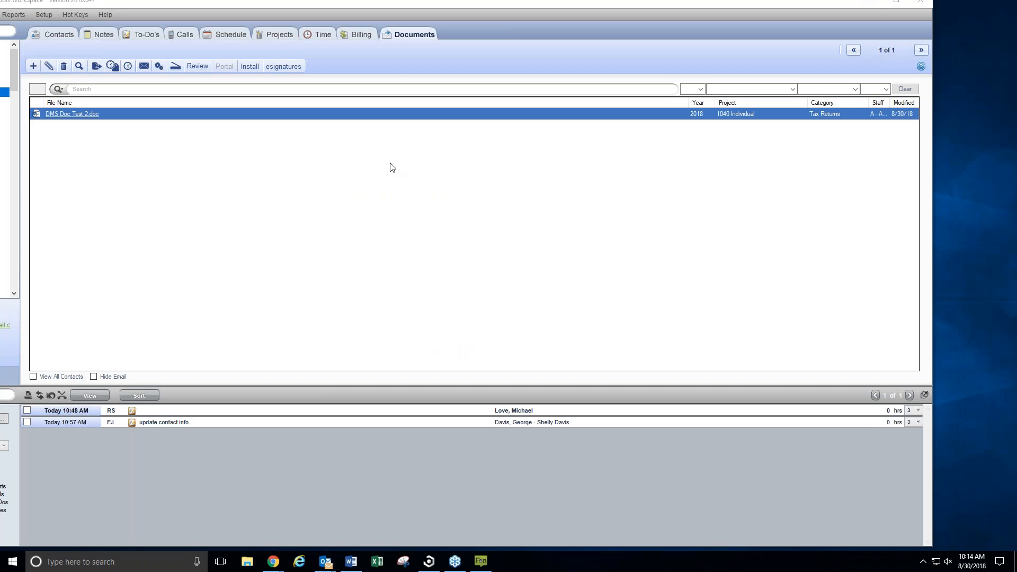
# Minimize WorkSpace to view the desktop, and bring its window back maximized.
pyautogui.click(876, 2)
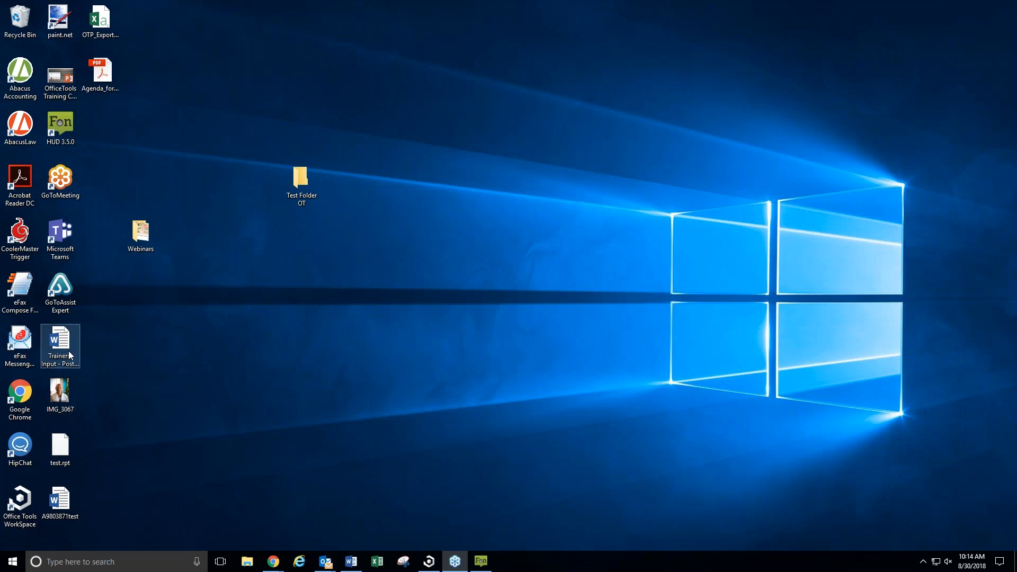
pyautogui.moveTo(425, 565)
pyautogui.click(443, 540)
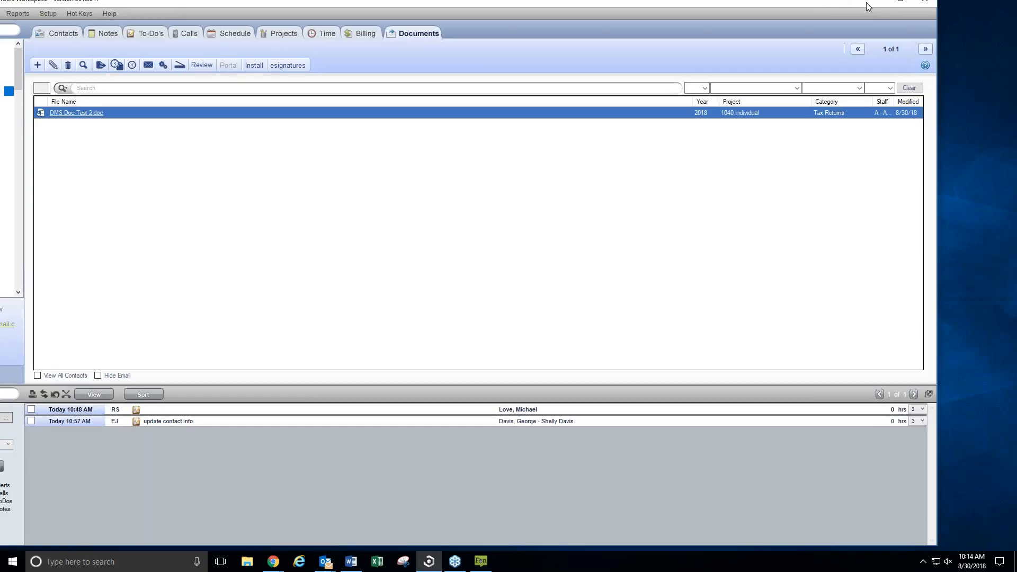
pyautogui.moveTo(932, 5); pyautogui.dragTo(868, 0)
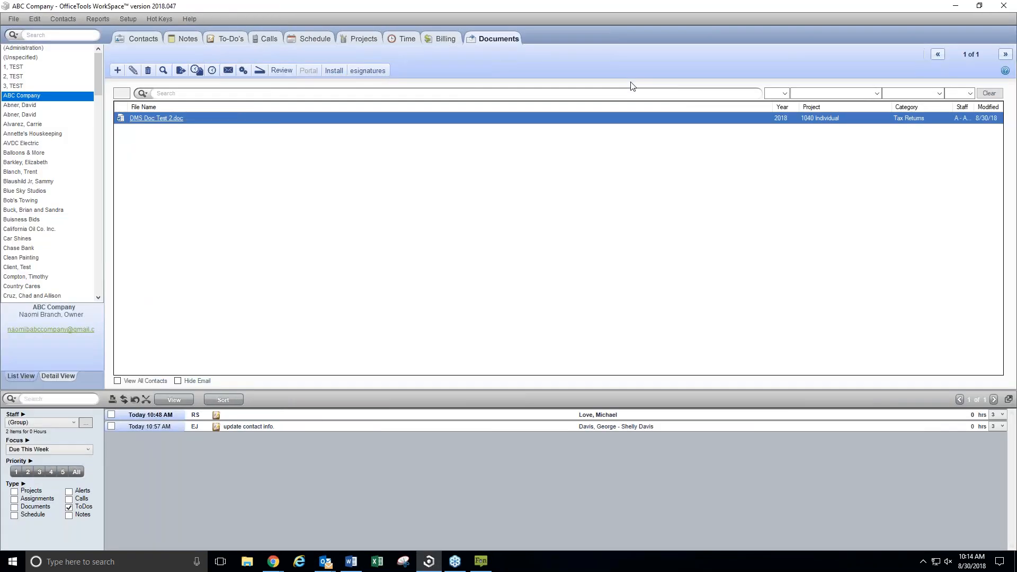
# Try to add the desktop's Trainers' Input - Post-Training Evaluation Suggestions Word file to ABC Company's documents.
pyautogui.doubleClick(717, 8)
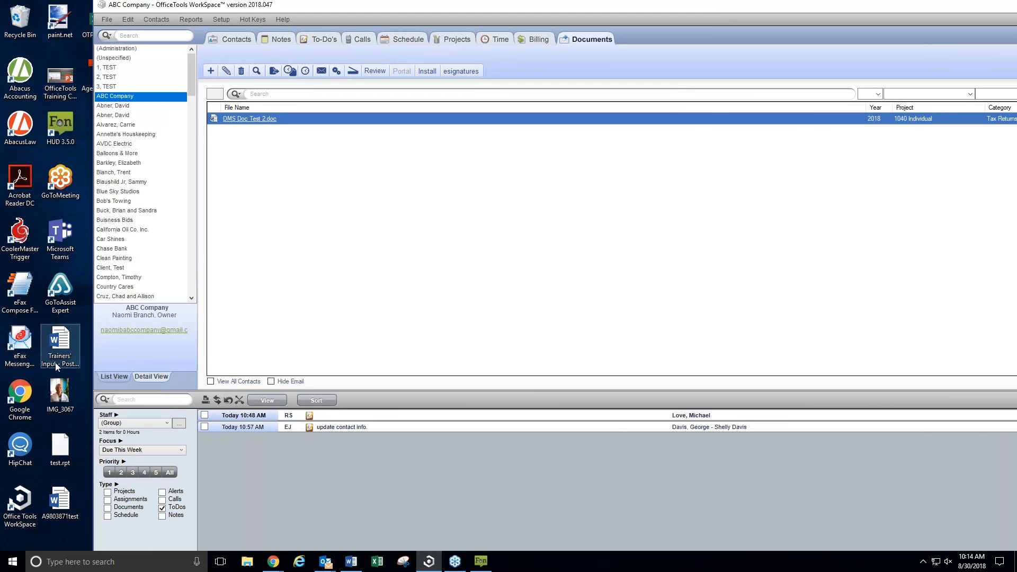
pyautogui.moveTo(63, 347); pyautogui.dragTo(513, 183)
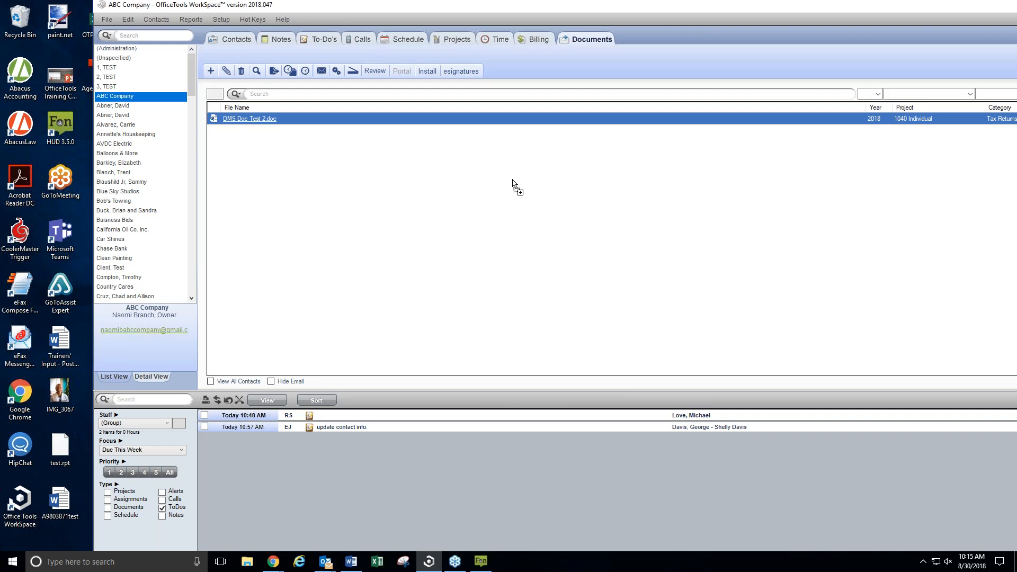
pyautogui.moveTo(513, 183); pyautogui.dragTo(513, 184)
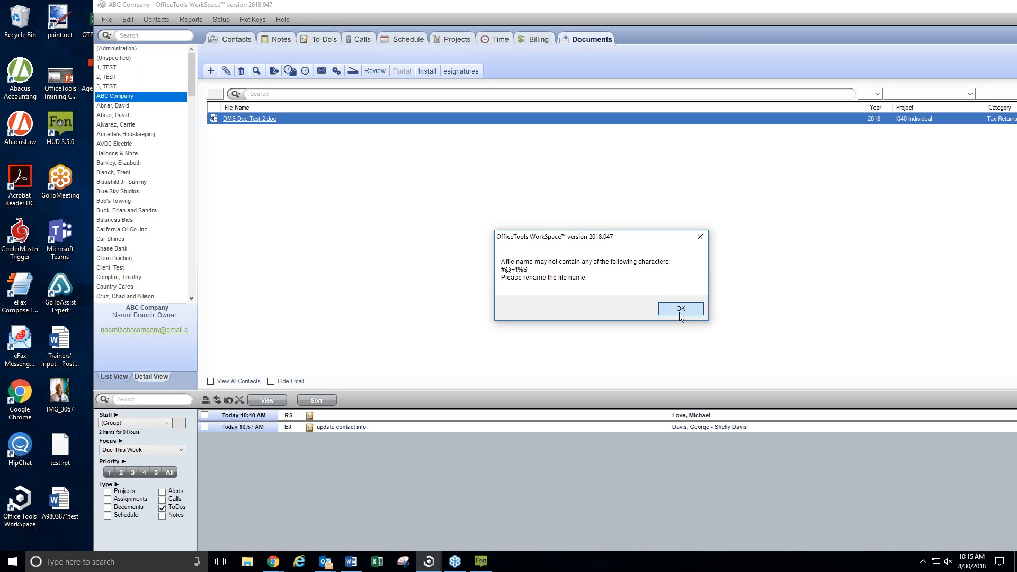
pyautogui.click(681, 312)
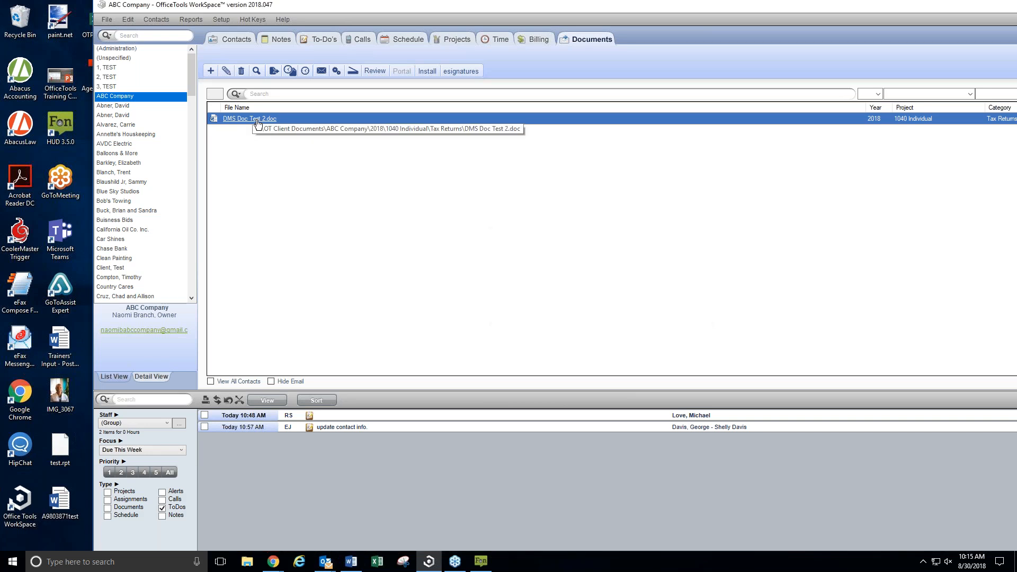
pyautogui.rightClick(306, 124)
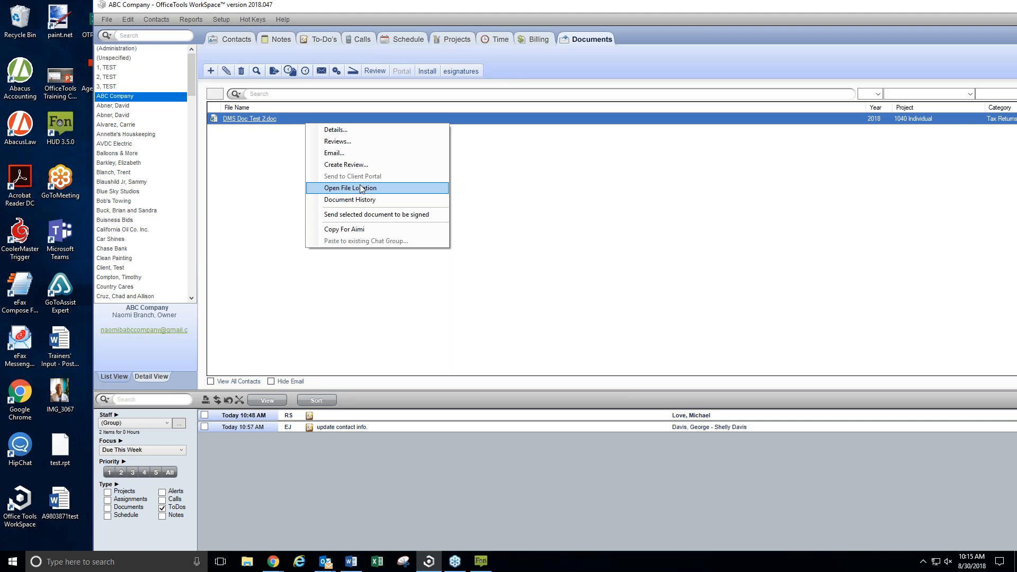
pyautogui.click(289, 122)
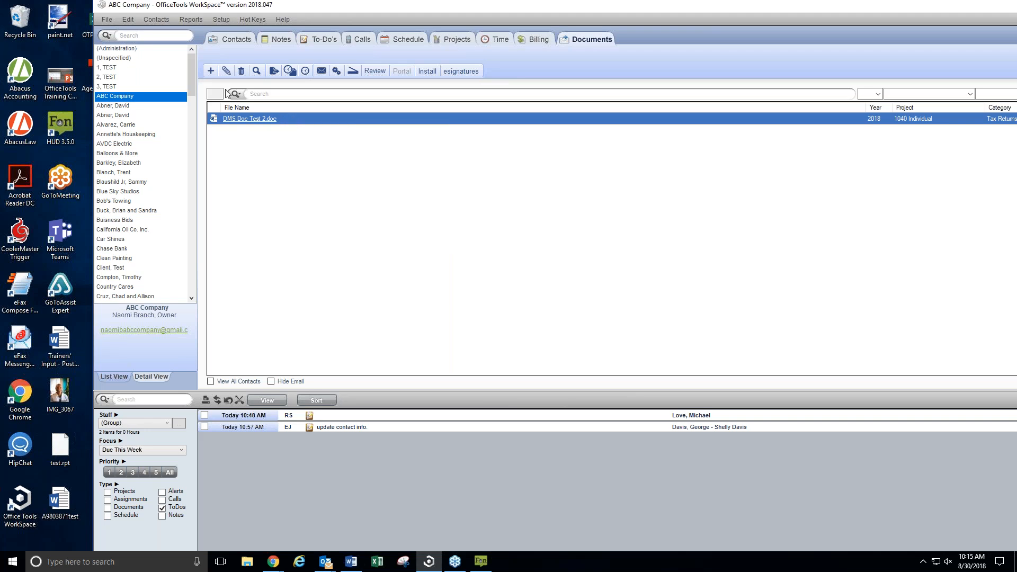
pyautogui.click(233, 40)
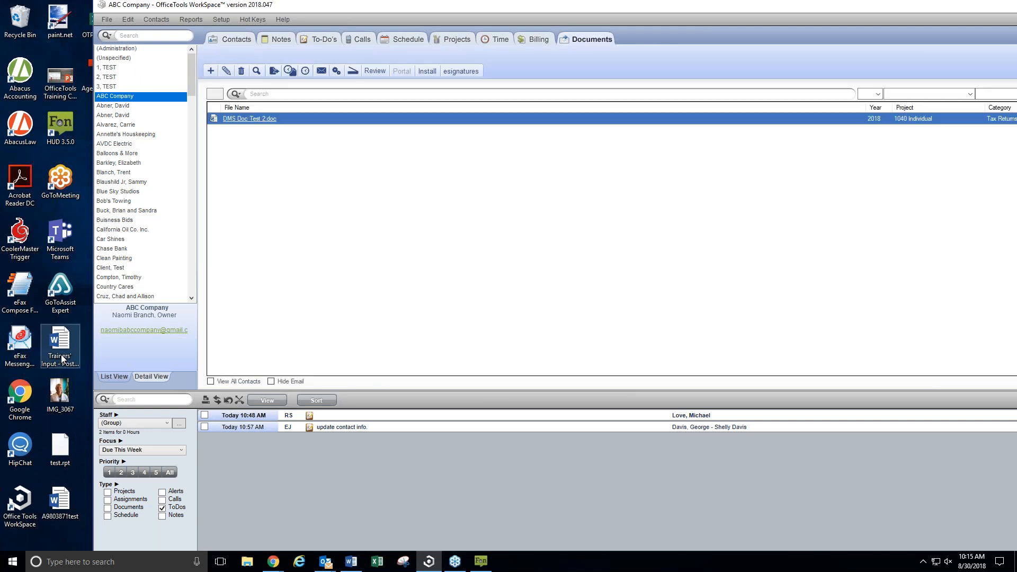
pyautogui.moveTo(62, 358); pyautogui.dragTo(452, 212)
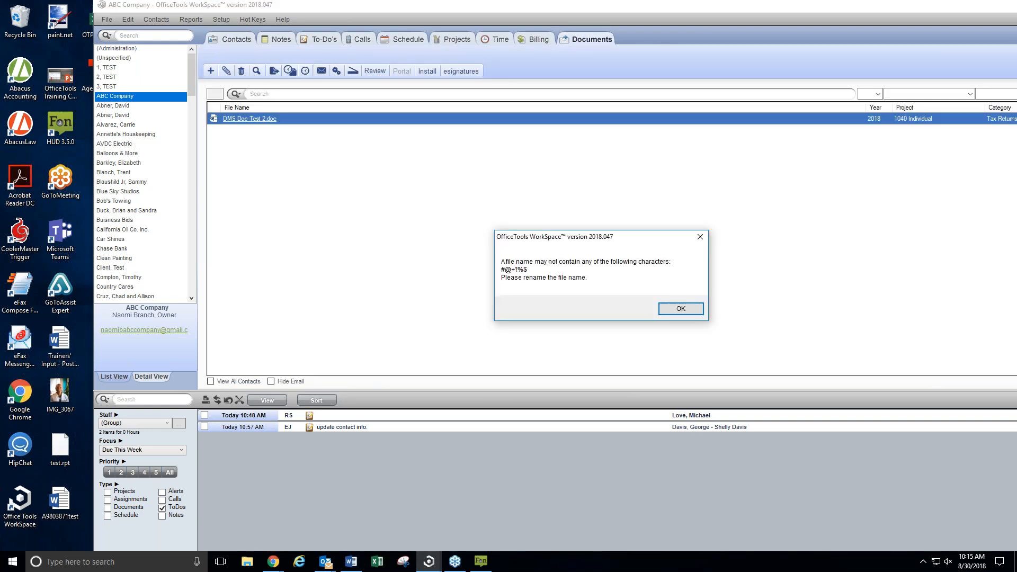
pyautogui.click(682, 310)
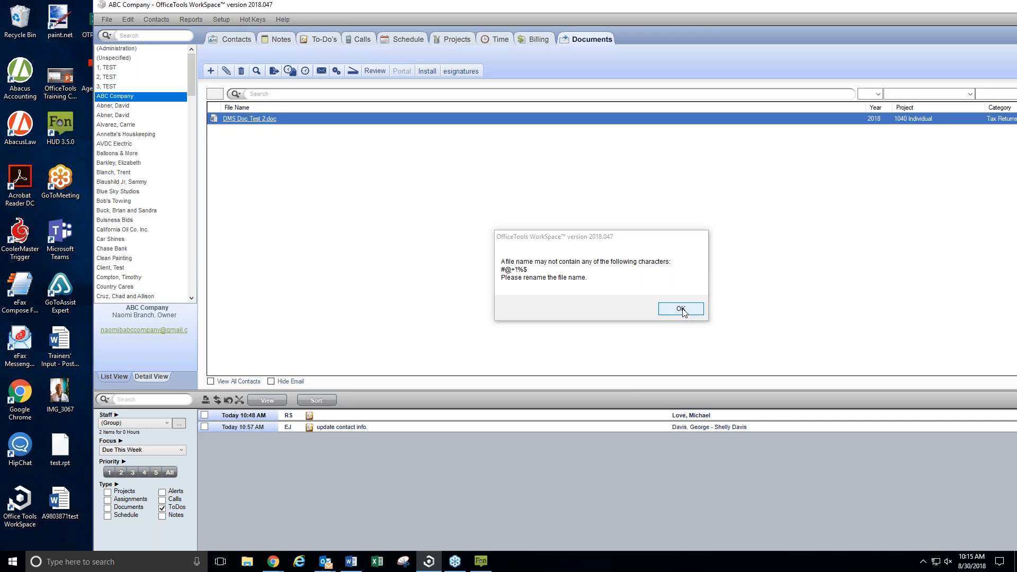
# Maximize the WorkSpace window and switch back to it from the read-only Word onboarding agenda.
pyautogui.rightClick(236, 119)
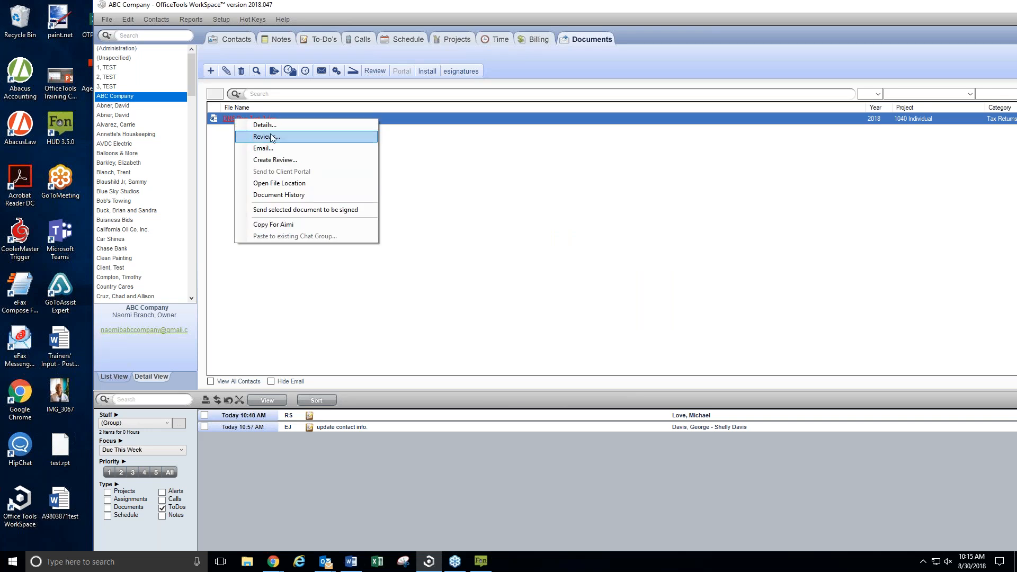
pyautogui.click(559, 169)
pyautogui.doubleClick(864, 8)
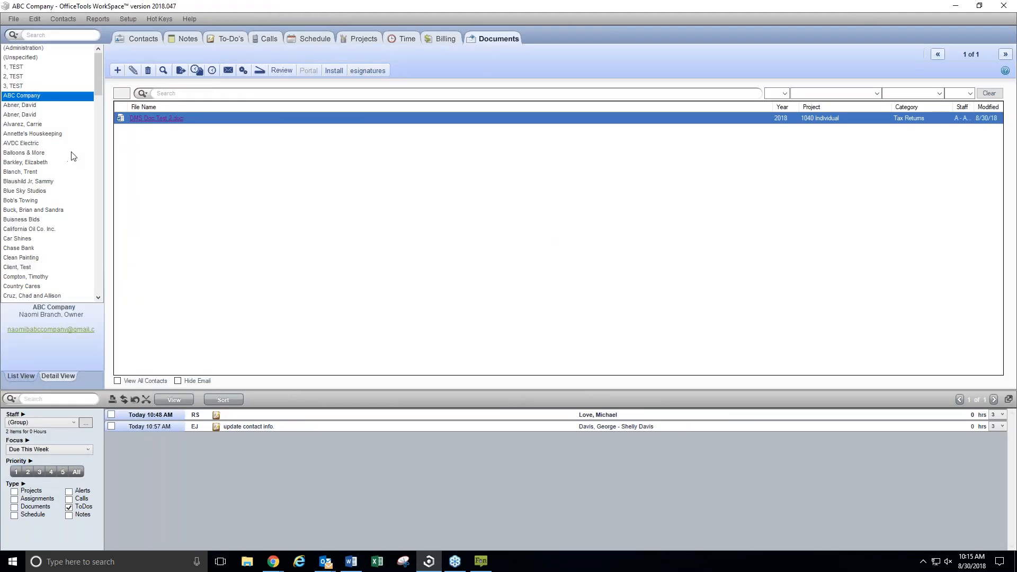
pyautogui.rightClick(122, 118)
pyautogui.click(159, 124)
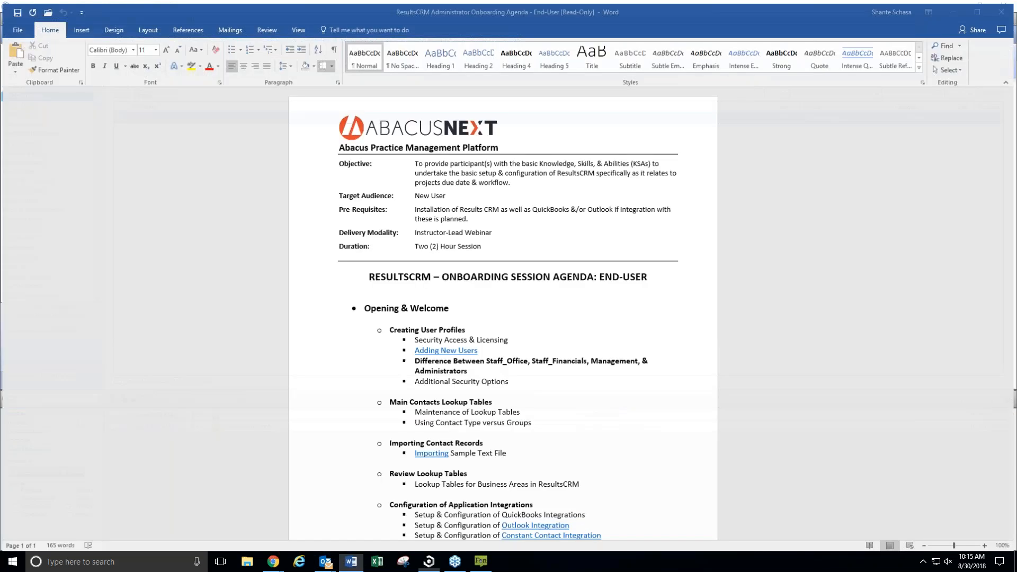
pyautogui.click(953, 13)
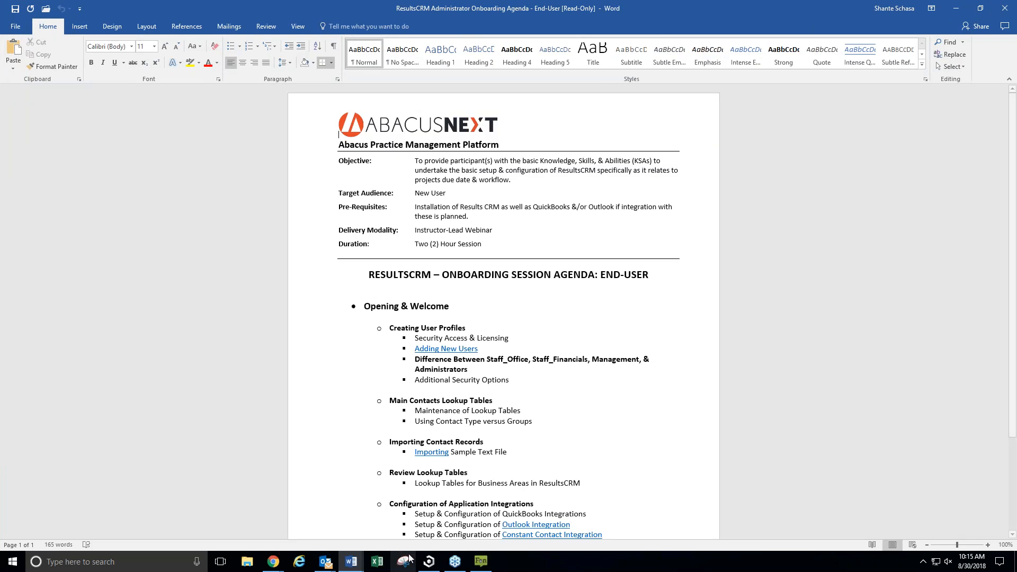
pyautogui.click(426, 560)
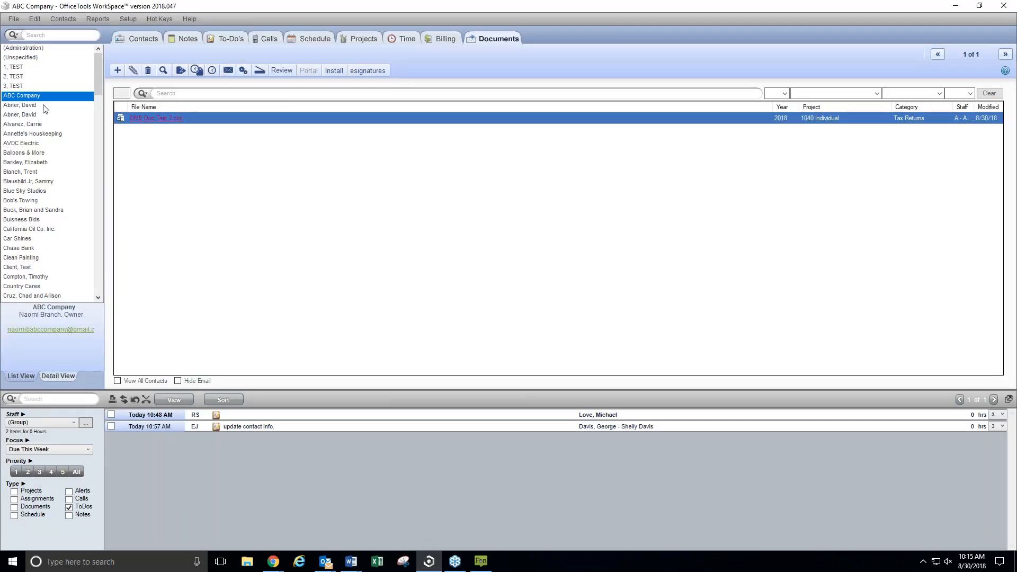
# Search the contact list for office and select the OfficeTools contact.
pyautogui.click(59, 35)
pyautogui.write('office')
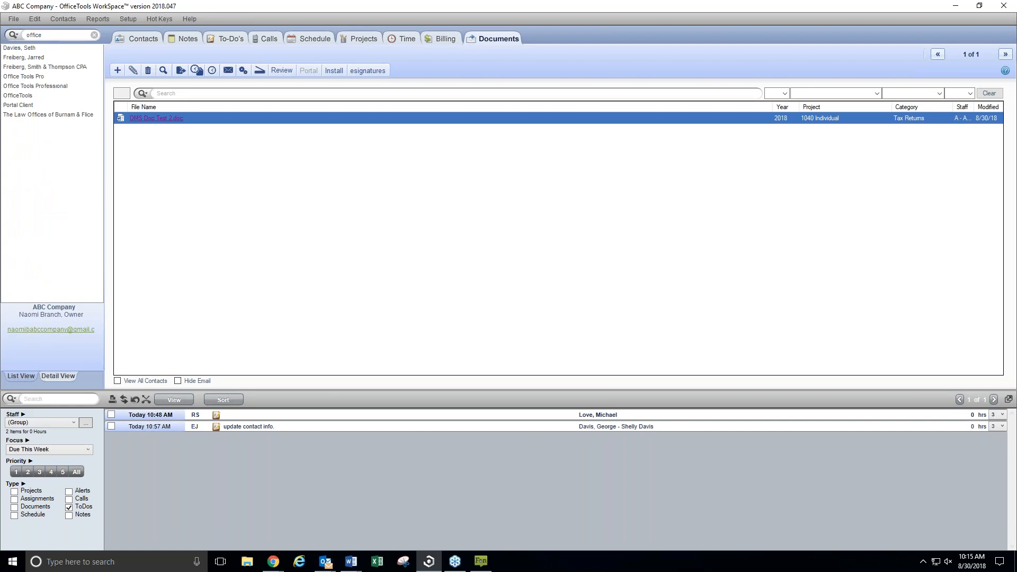
pyautogui.click(36, 96)
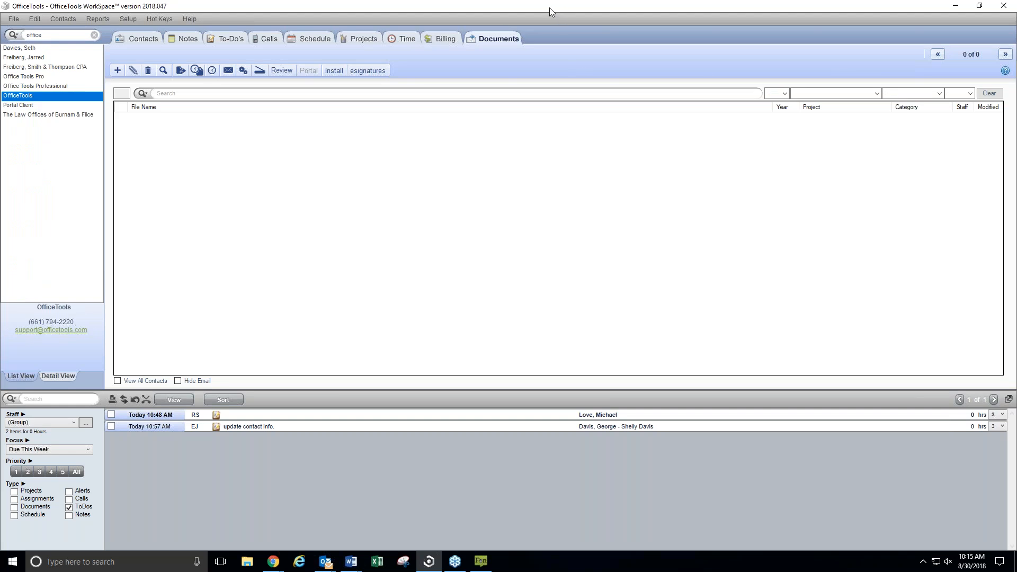
# Take the WorkSpace window out of full size and reveal the desktop icons beside it.
pyautogui.click(979, 6)
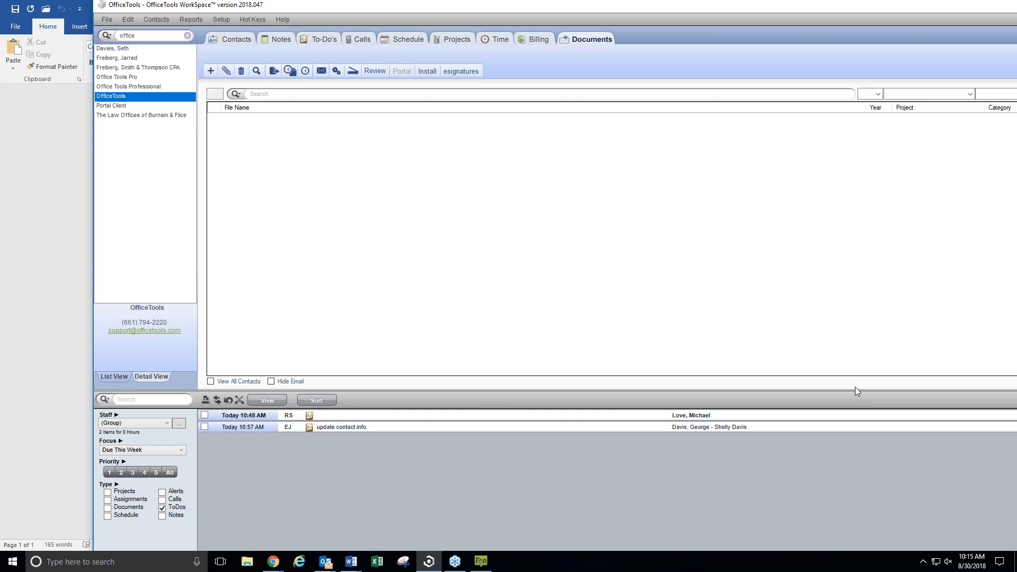
pyautogui.click(547, 571)
pyautogui.rightClick(548, 570)
pyautogui.click(593, 494)
pyautogui.click(429, 561)
# Try to add the Trainers' Input Word file from the desktop to the OfficeTools contact's documents.
pyautogui.click(57, 353)
pyautogui.moveTo(57, 354); pyautogui.dragTo(105, 159)
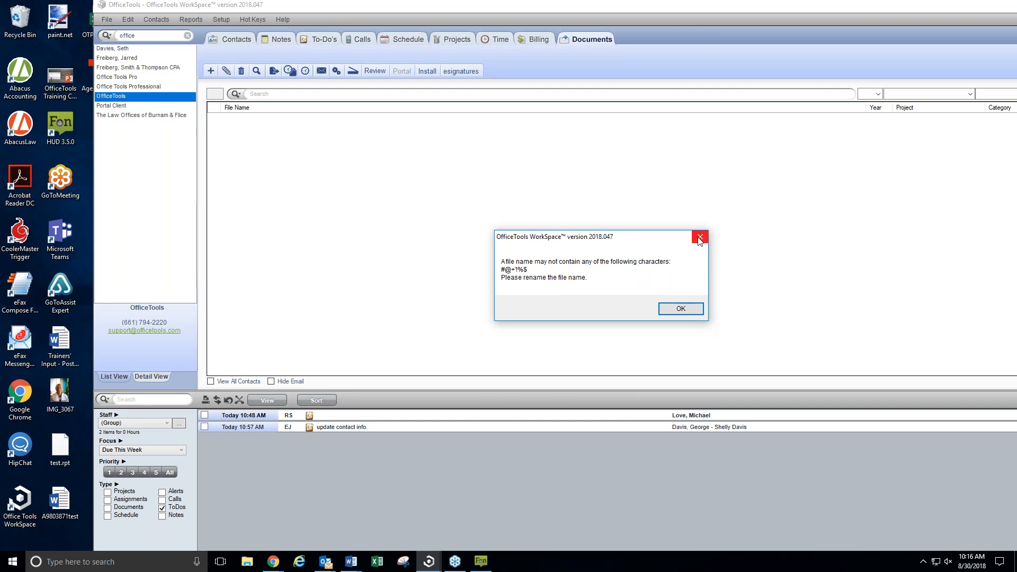
pyautogui.click(693, 313)
pyautogui.click(65, 354)
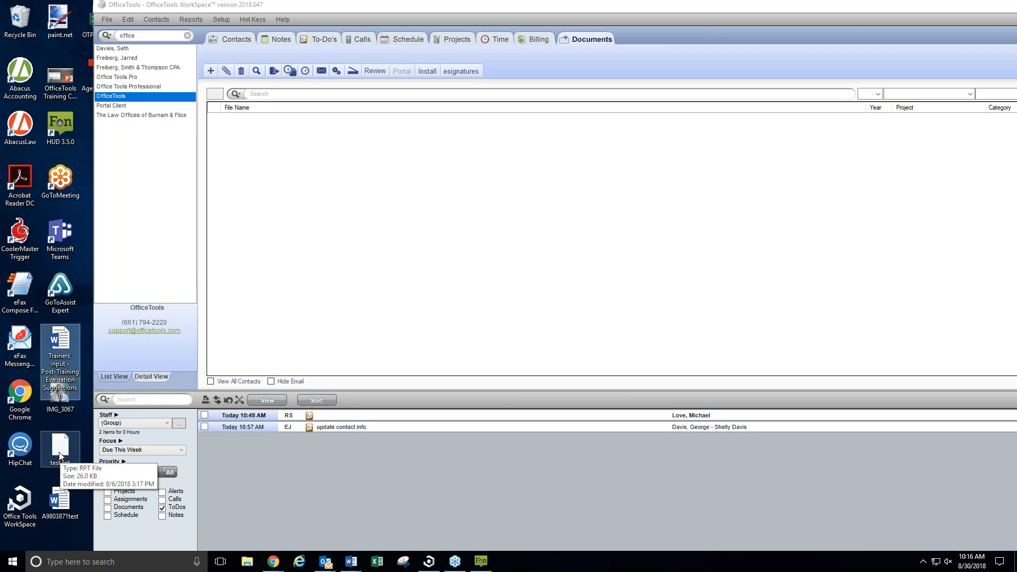
pyautogui.click(60, 453)
pyautogui.moveTo(59, 453); pyautogui.dragTo(518, 213)
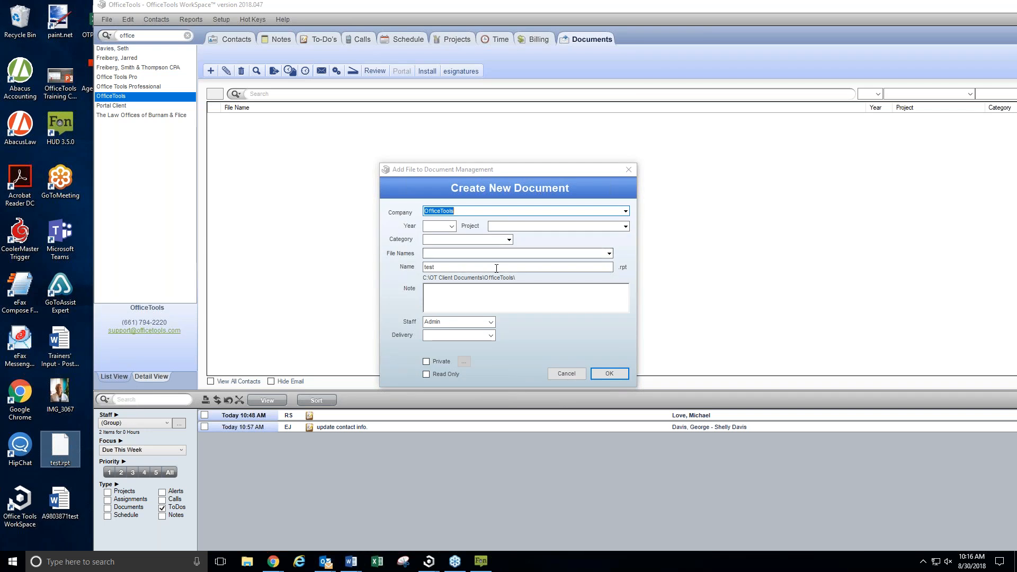
pyautogui.click(574, 370)
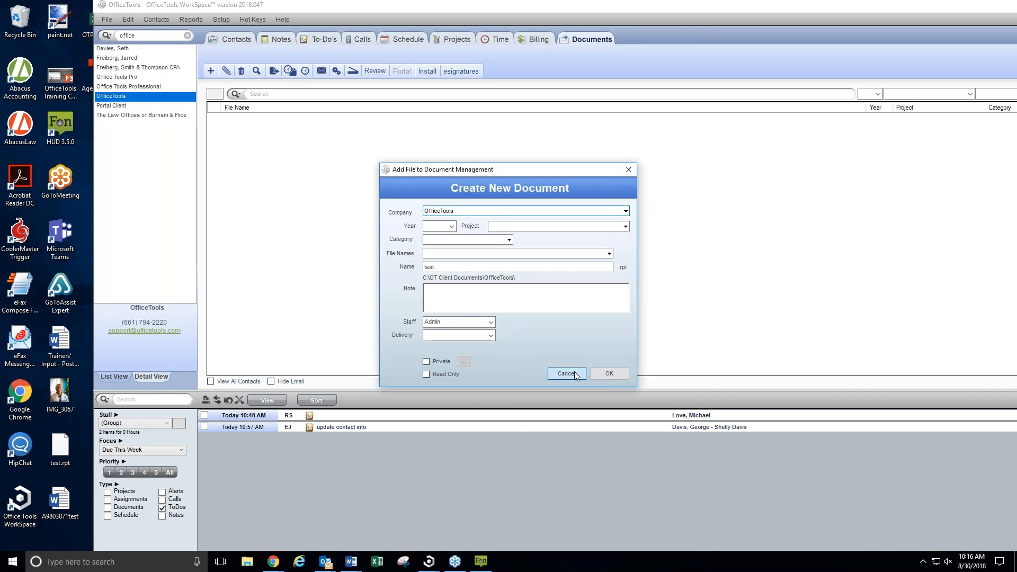
pyautogui.click(504, 305)
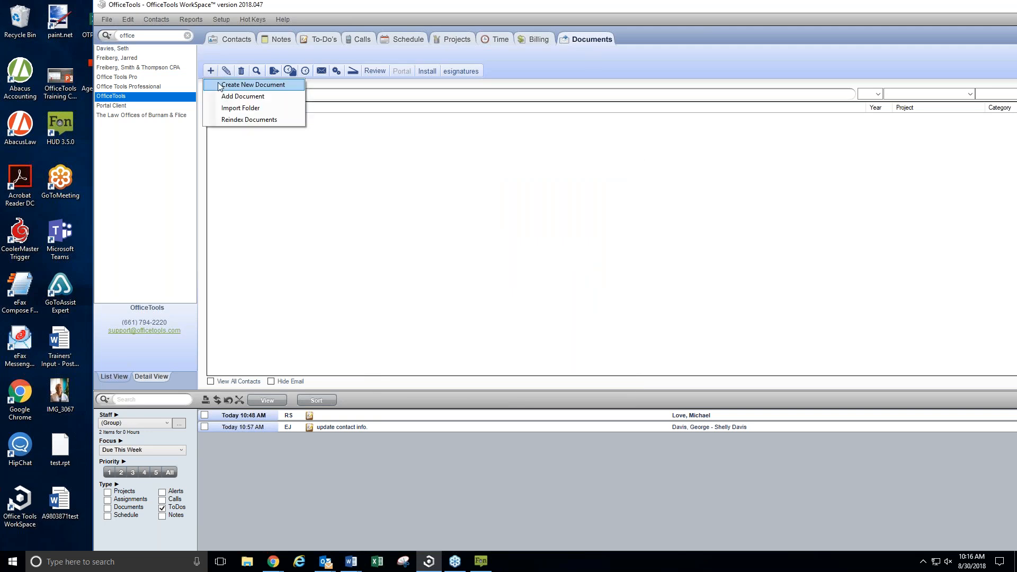
pyautogui.click(220, 86)
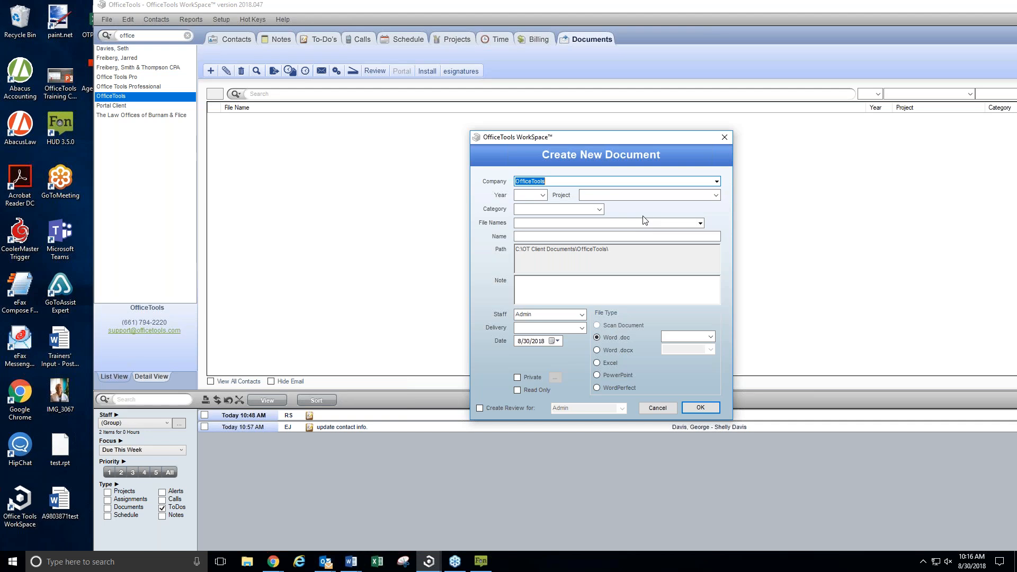
pyautogui.click(723, 139)
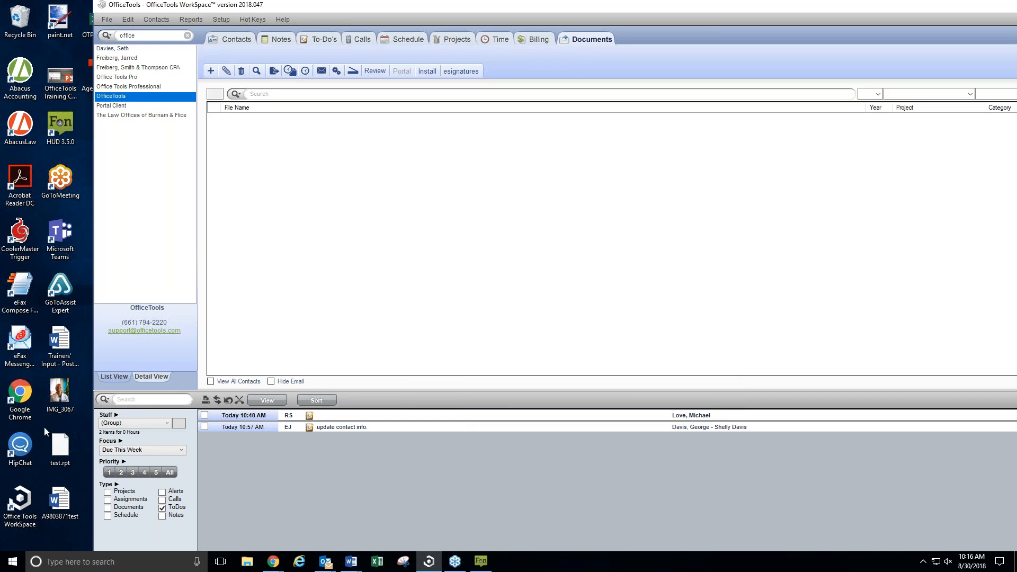
# Add test.rpt from the desktop to the OfficeTools contact's documents, with year 2018 and category Invoices.
pyautogui.moveTo(60, 446); pyautogui.dragTo(352, 425)
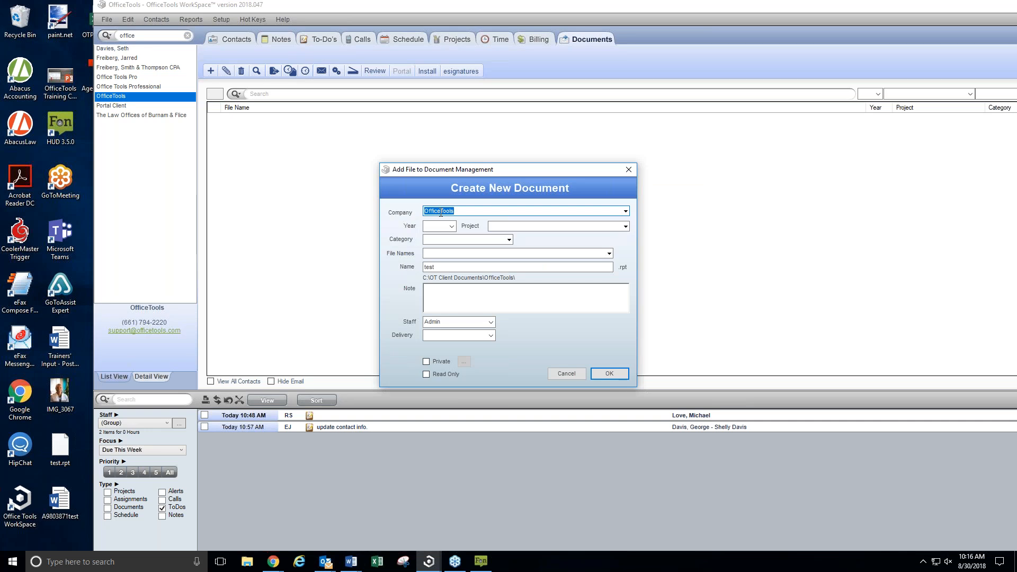
pyautogui.click(451, 226)
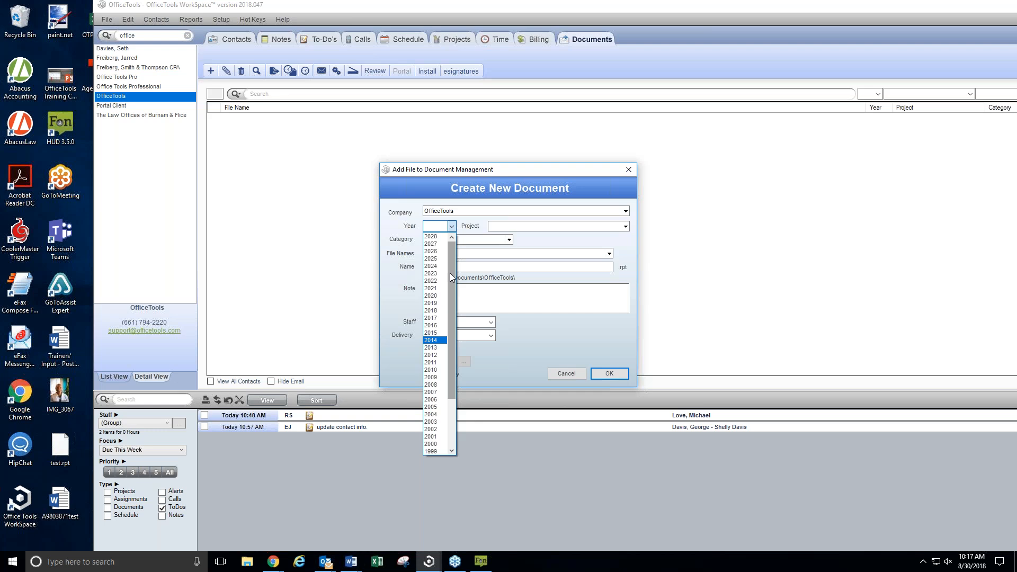
pyautogui.click(440, 310)
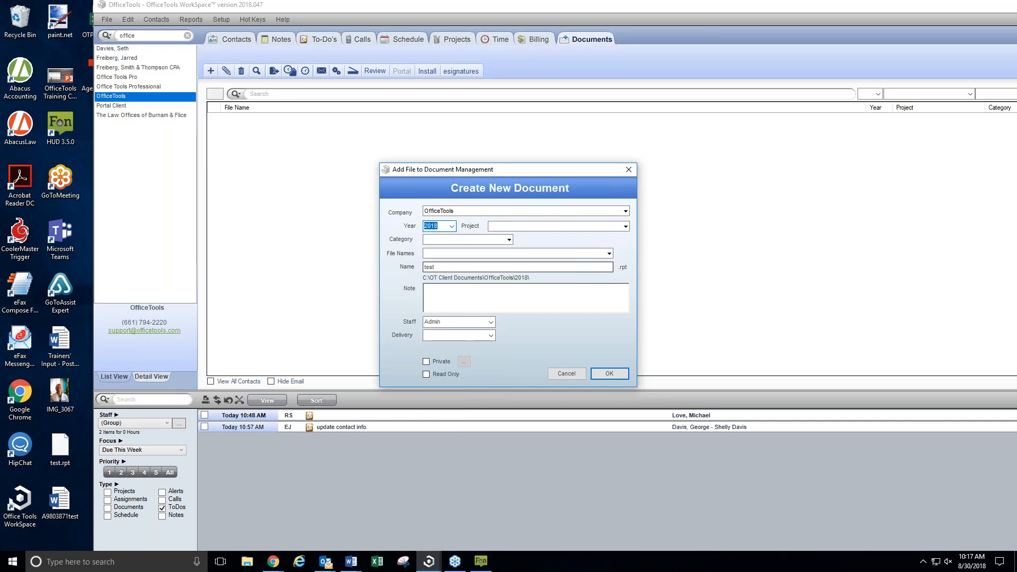
pyautogui.click(625, 226)
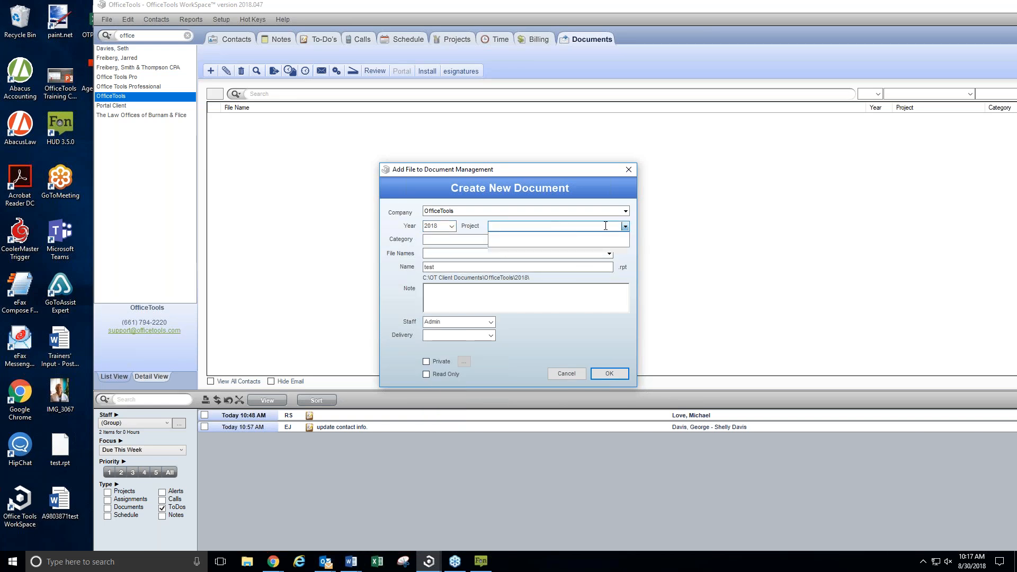
pyautogui.click(625, 226)
pyautogui.click(509, 240)
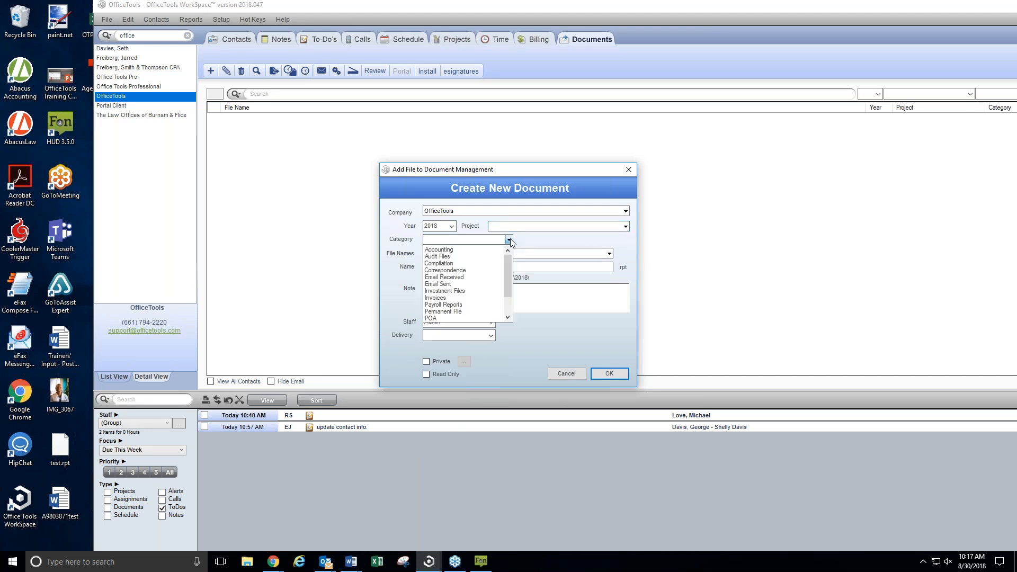
pyautogui.click(456, 297)
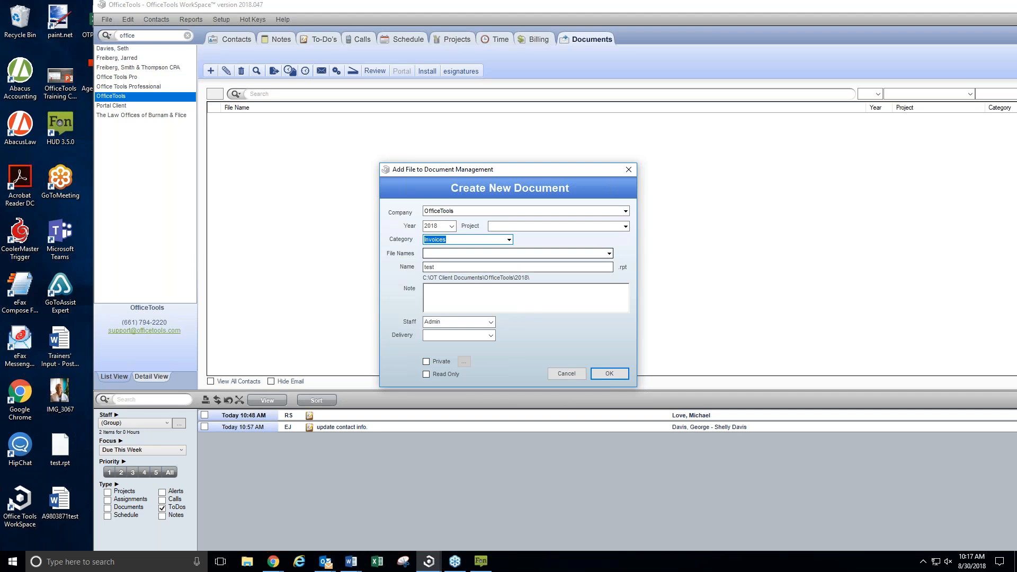
pyautogui.click(609, 254)
pyautogui.click(609, 254)
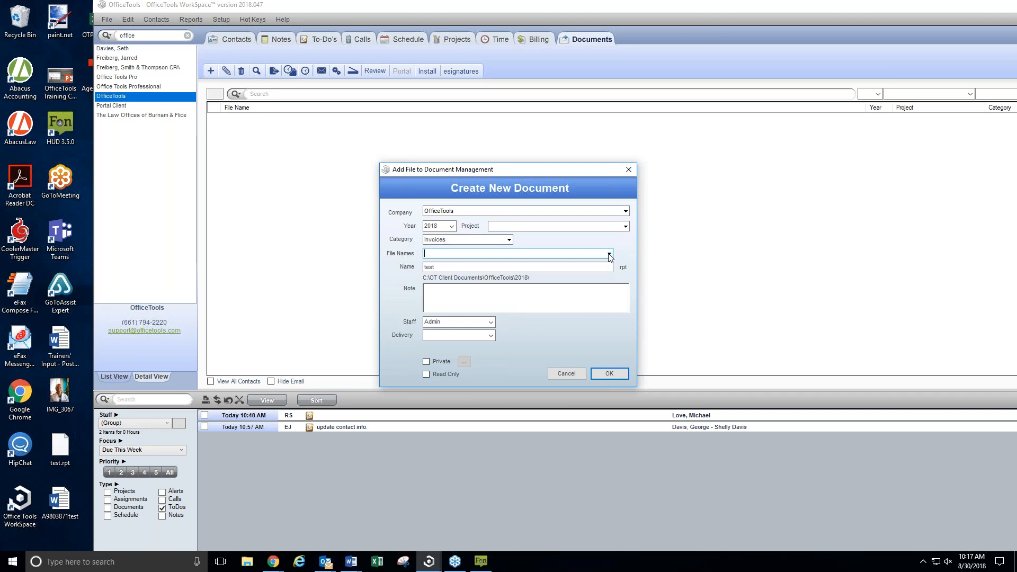
pyautogui.click(488, 299)
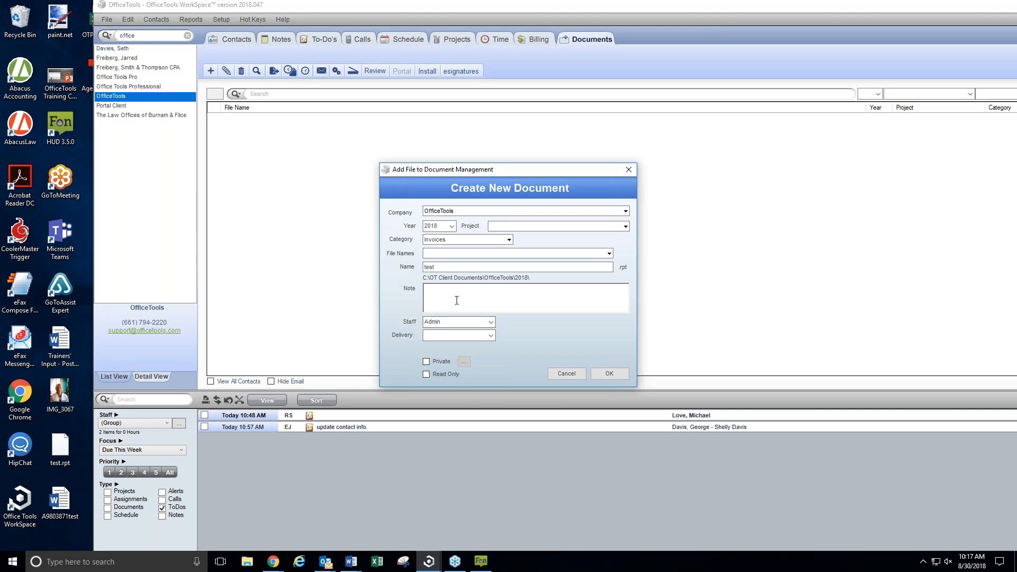
pyautogui.click(610, 374)
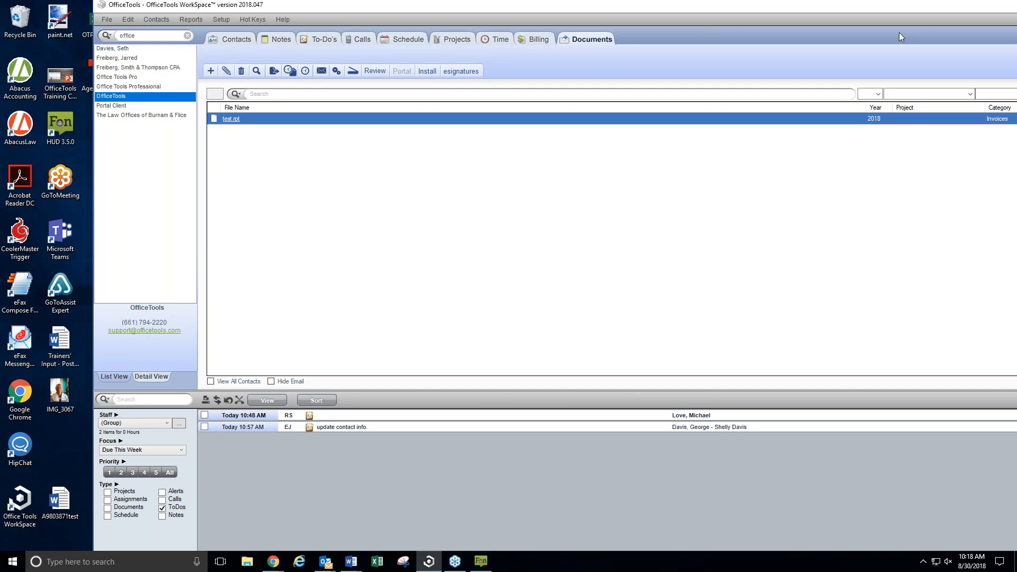
# Bring the WorkSpace window back to full size and open the OfficeTools contact's notes.
pyautogui.moveTo(846, 7); pyautogui.dragTo(745, 3)
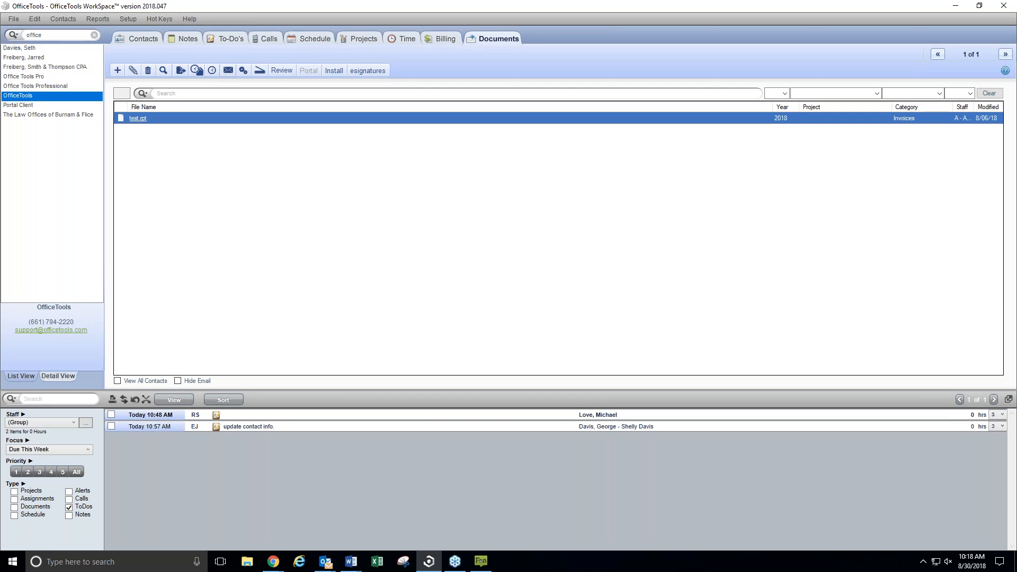
pyautogui.click(189, 39)
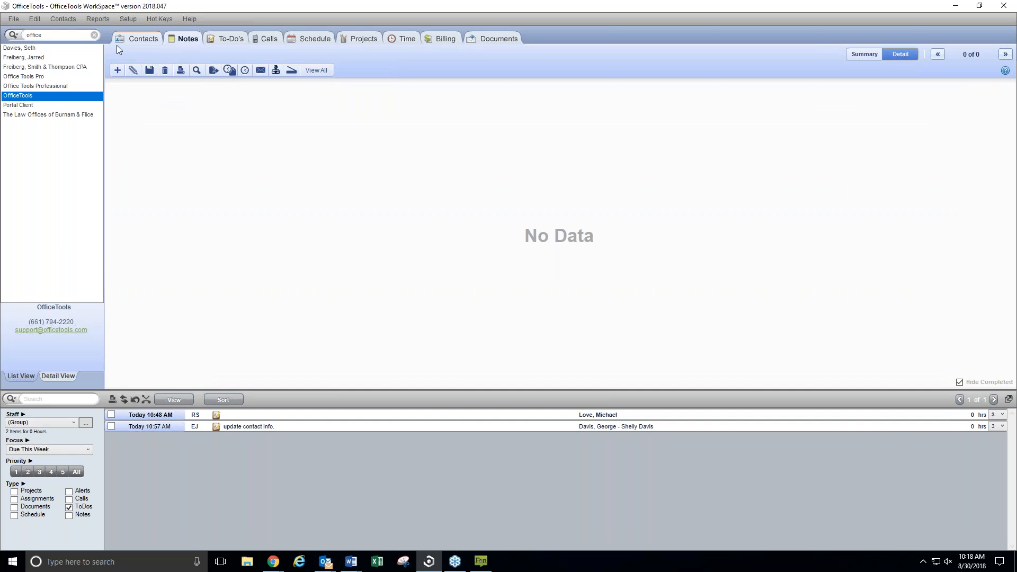
# Start a blank note for the OfficeTools contact and look through its to-dos, calls, schedule and projects.
pyautogui.click(118, 72)
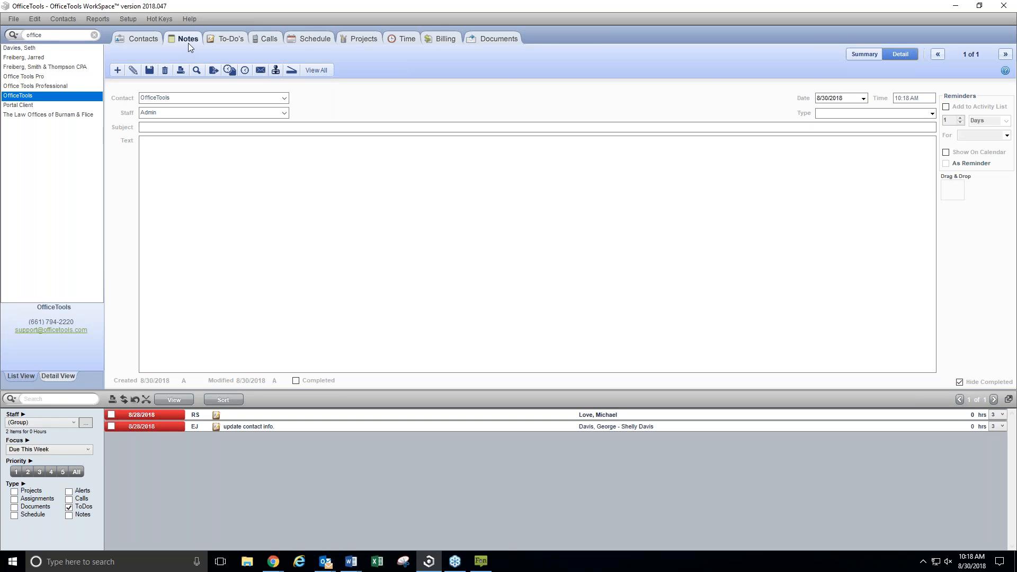
pyautogui.click(235, 43)
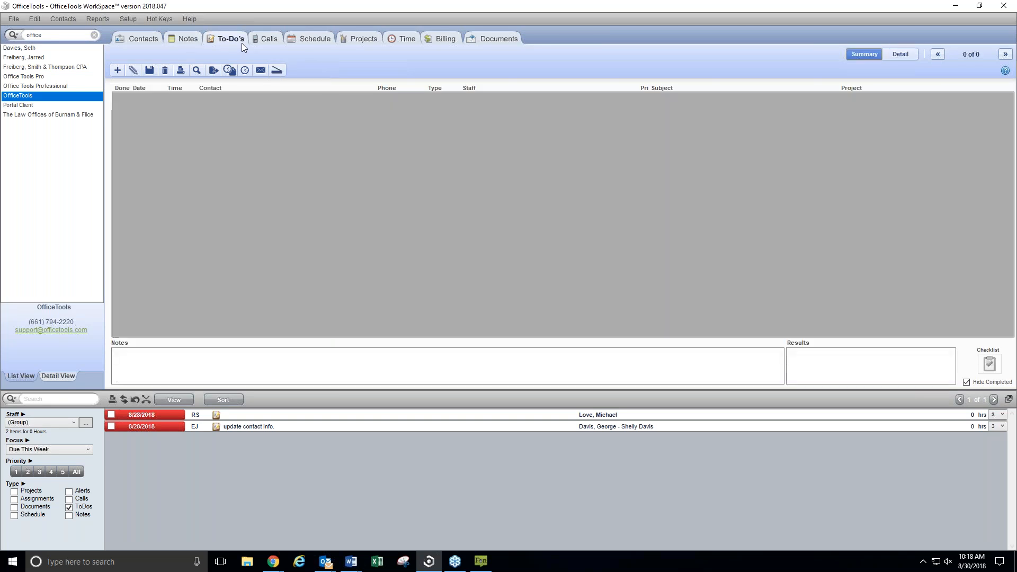
pyautogui.click(268, 41)
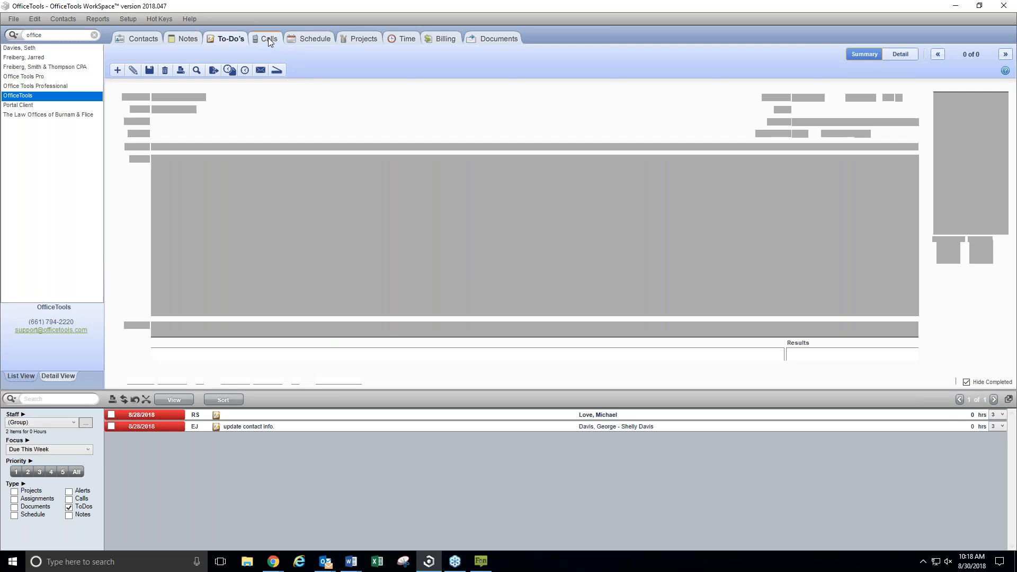
pyautogui.click(306, 40)
pyautogui.click(361, 40)
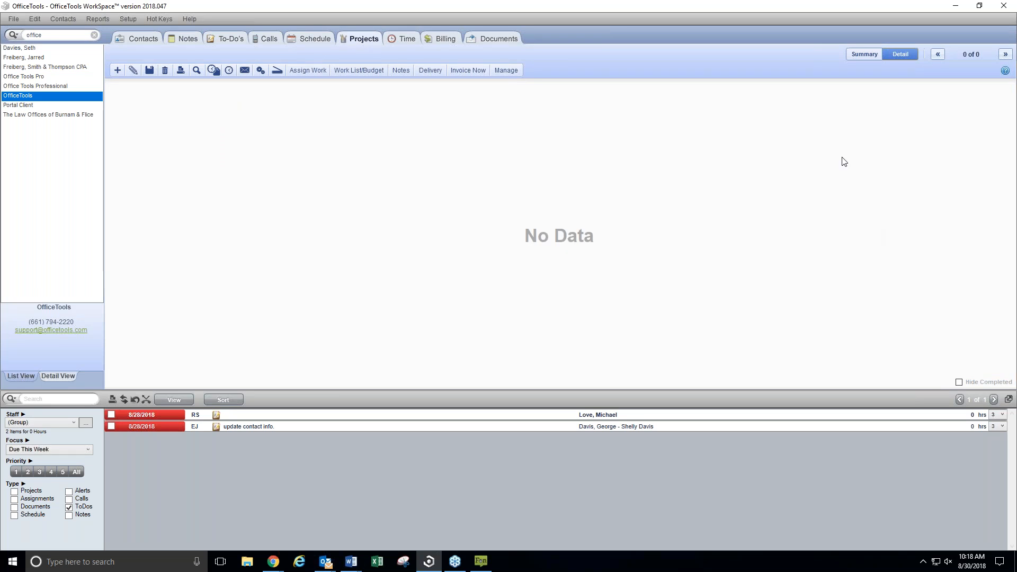
# Create a blank to-do for the OfficeTools contact.
pyautogui.click(234, 41)
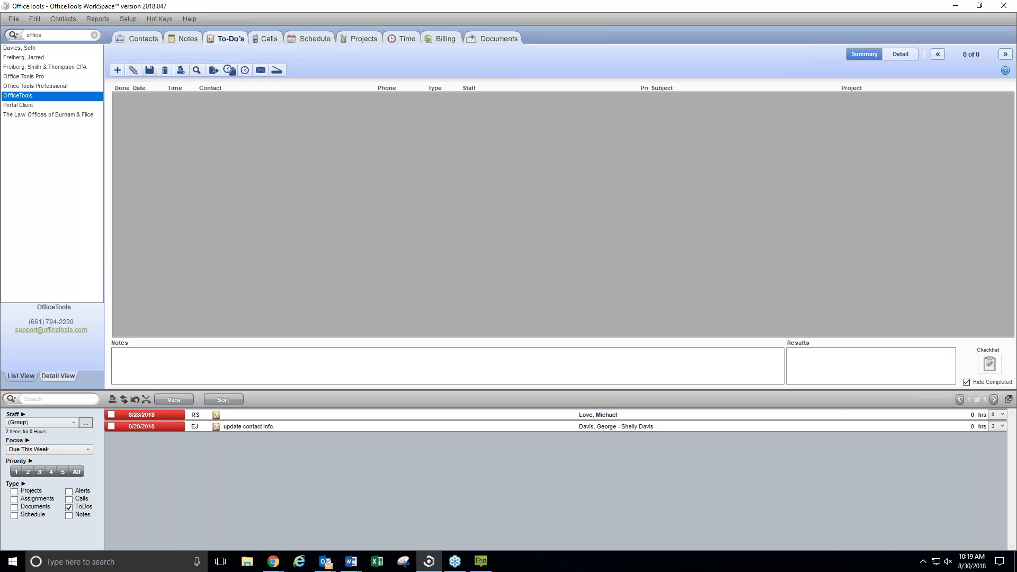
pyautogui.click(118, 71)
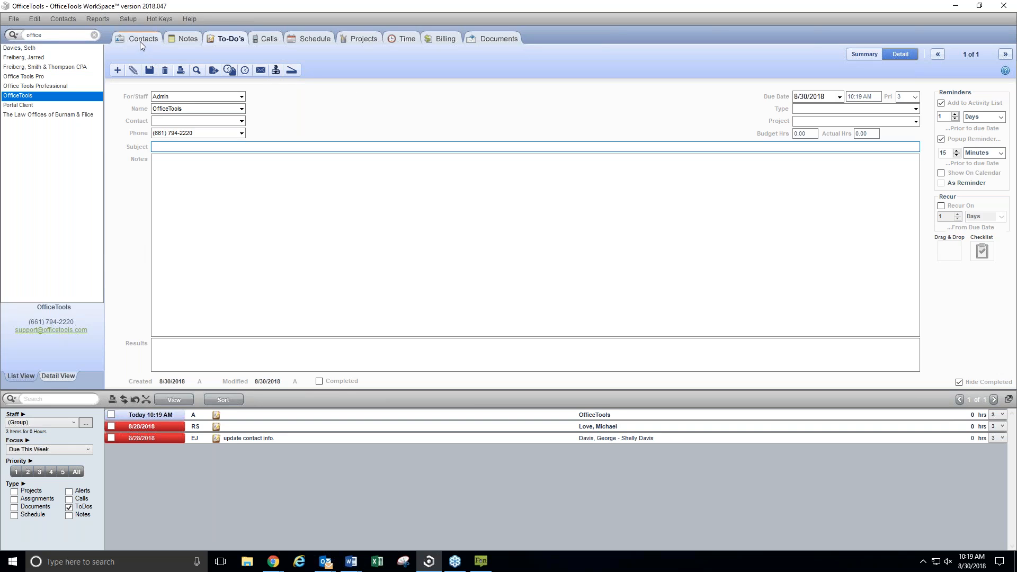
pyautogui.click(22, 97)
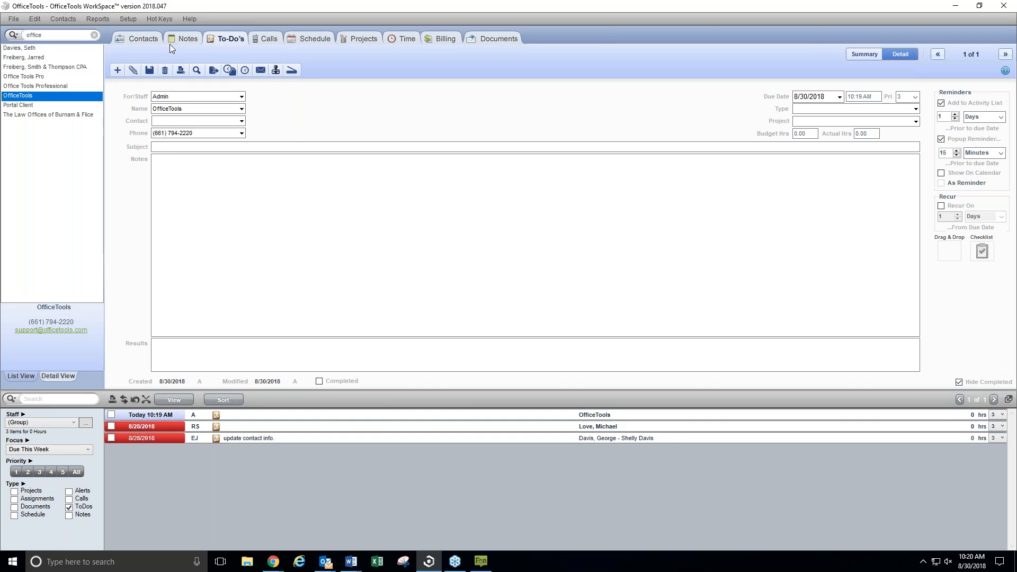
# Go through the OfficeTools contact's details to its documents and view the options for creating, adding or importing documents.
pyautogui.click(143, 40)
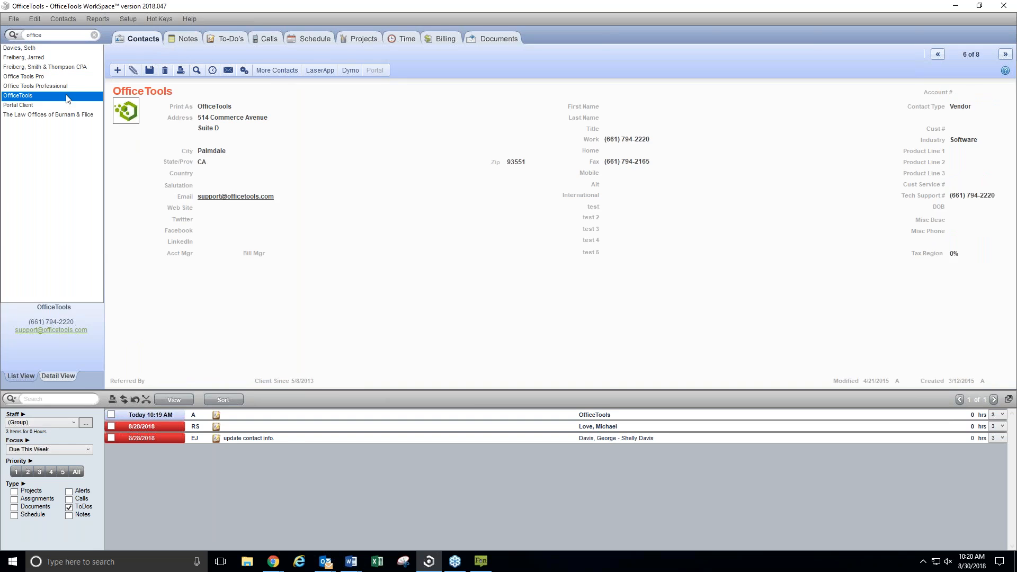
pyautogui.click(499, 40)
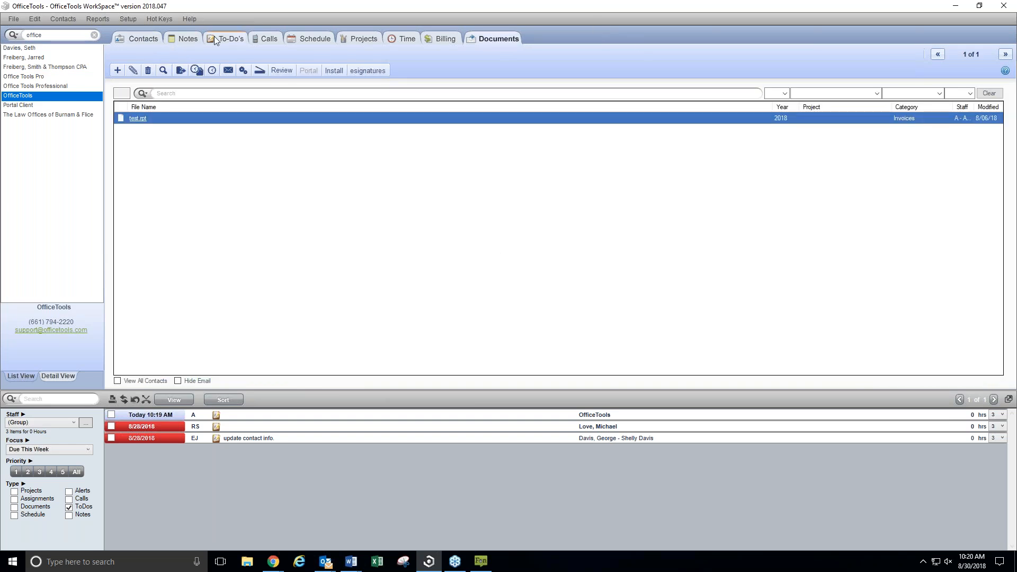
pyautogui.click(118, 72)
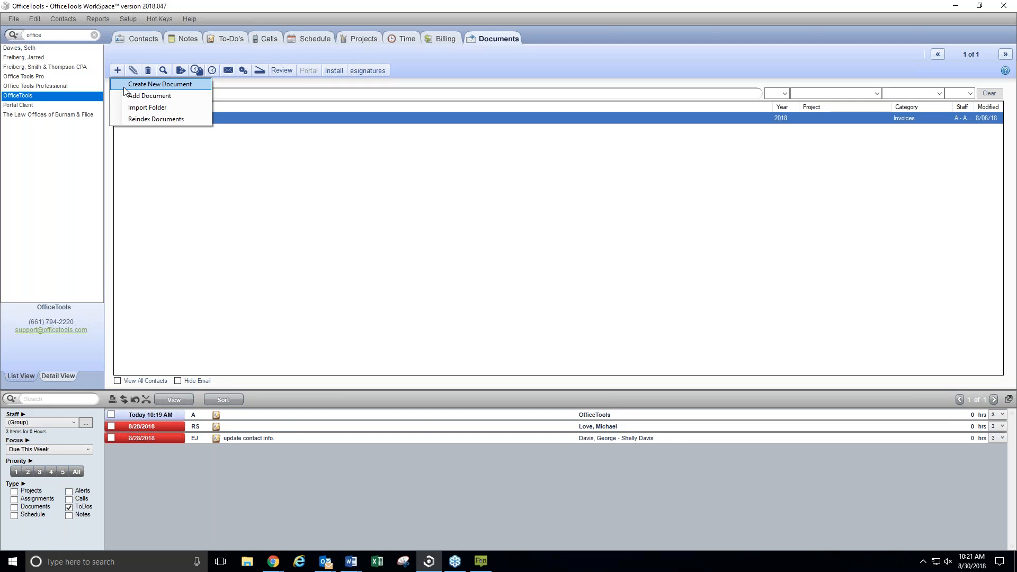
pyautogui.click(347, 242)
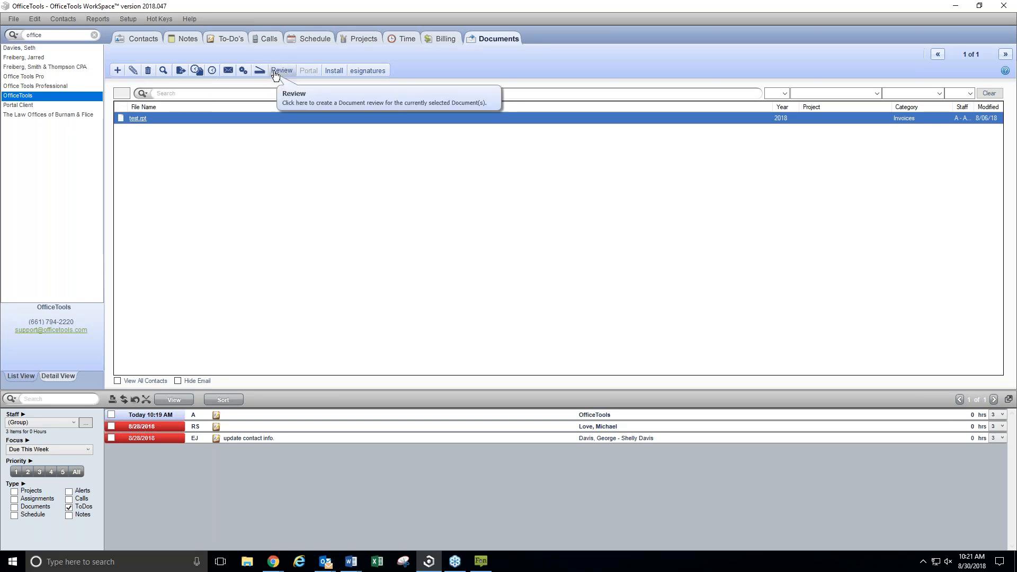
# Install the OfficeTools PDF printer driver into its default destination folder.
pyautogui.click(333, 71)
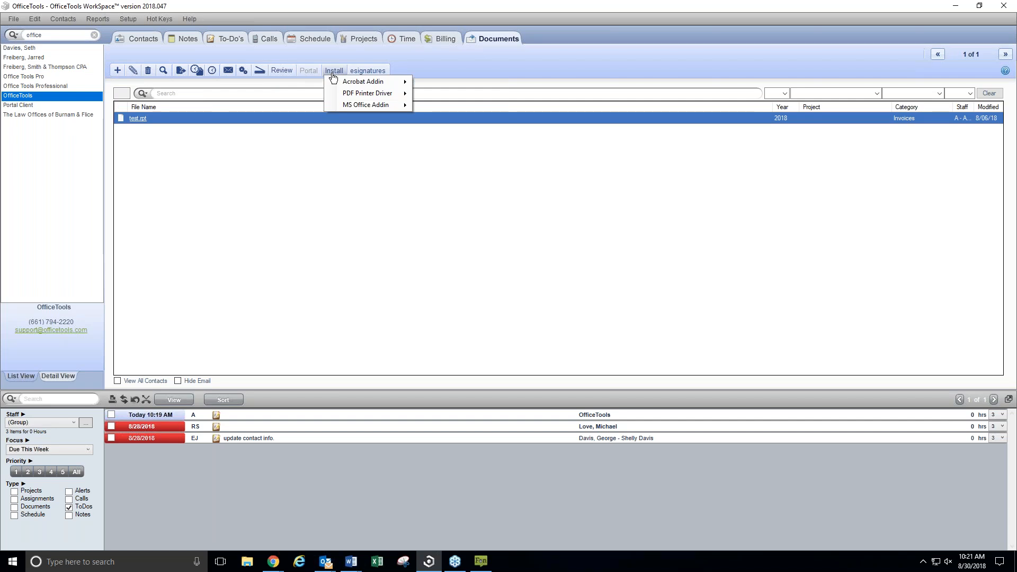
pyautogui.moveTo(378, 95)
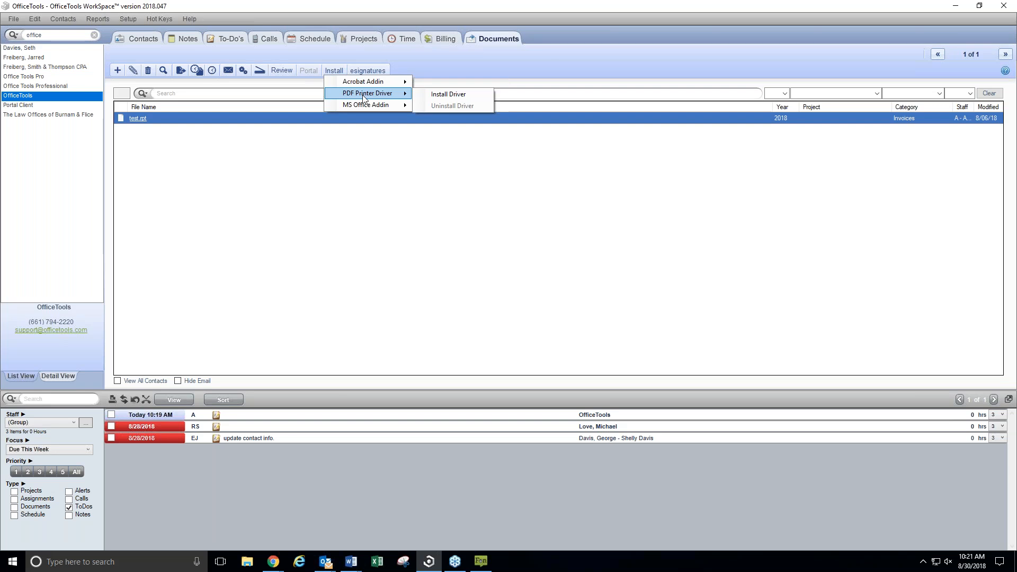
pyautogui.click(440, 97)
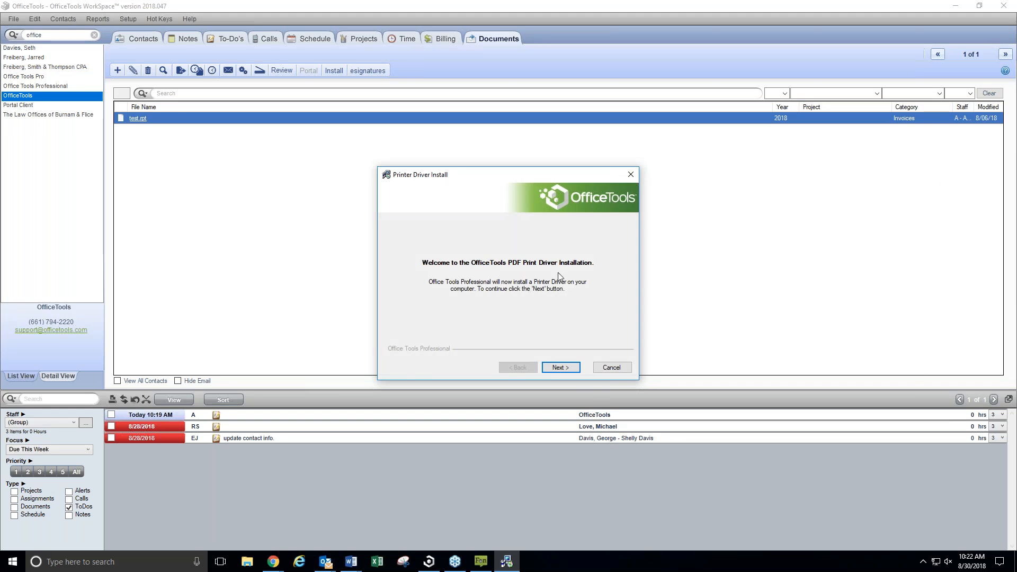
pyautogui.click(563, 371)
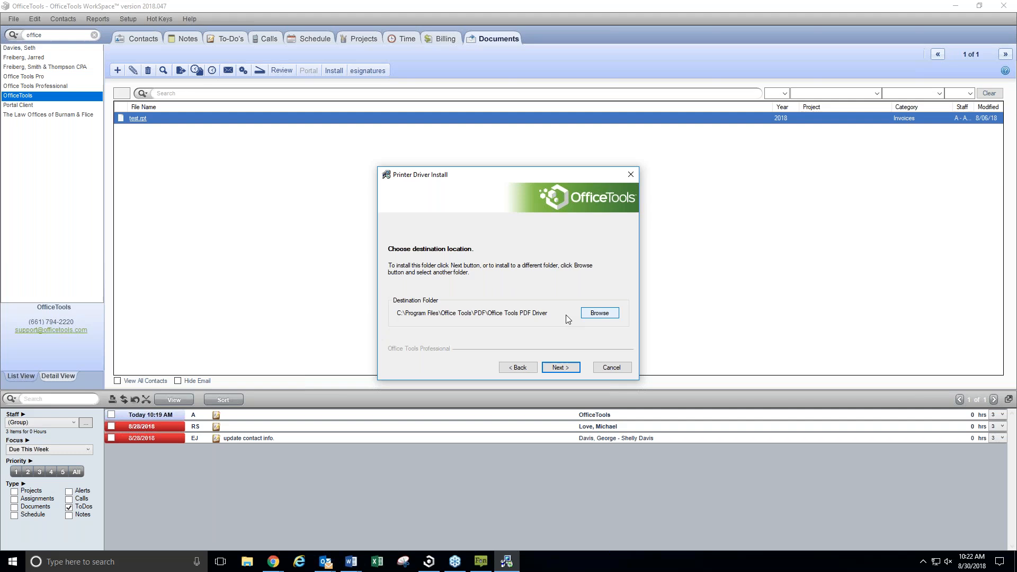
pyautogui.click(553, 372)
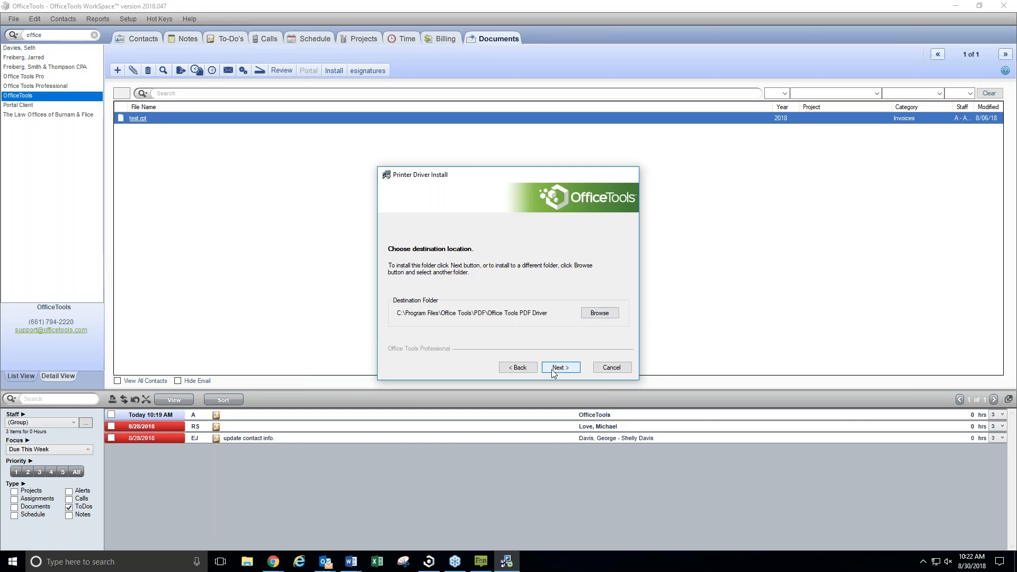
pyautogui.click(558, 368)
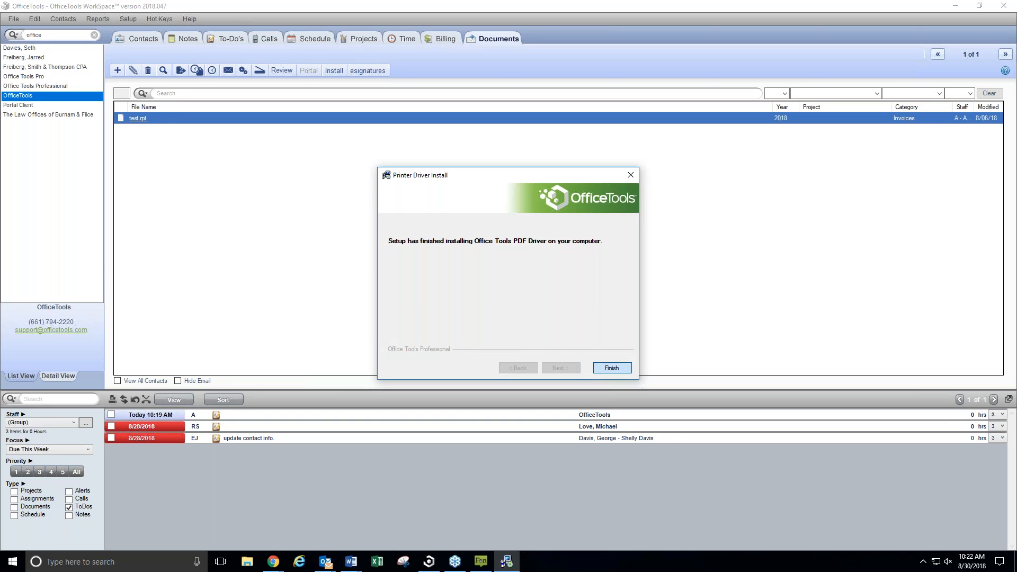
pyautogui.click(611, 368)
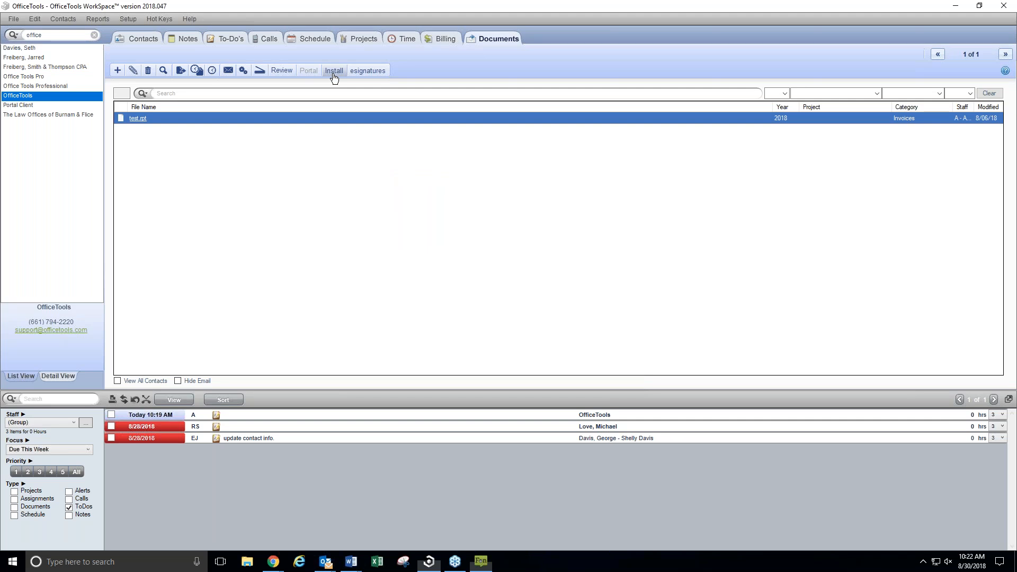
# Review the install options for the MS Office add-in and the PDF printer driver without choosing any.
pyautogui.click(333, 74)
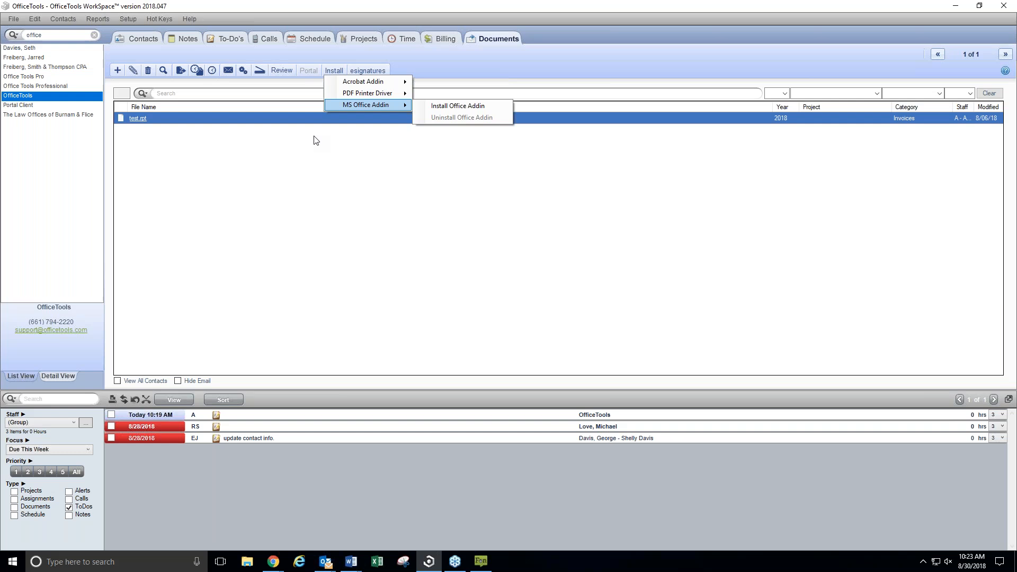
pyautogui.moveTo(389, 97)
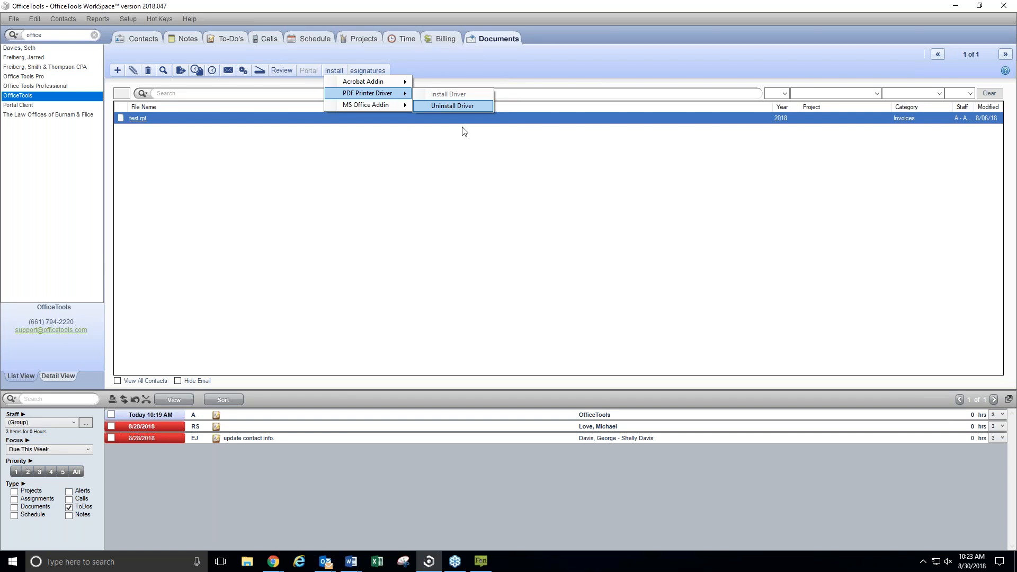
pyautogui.click(478, 159)
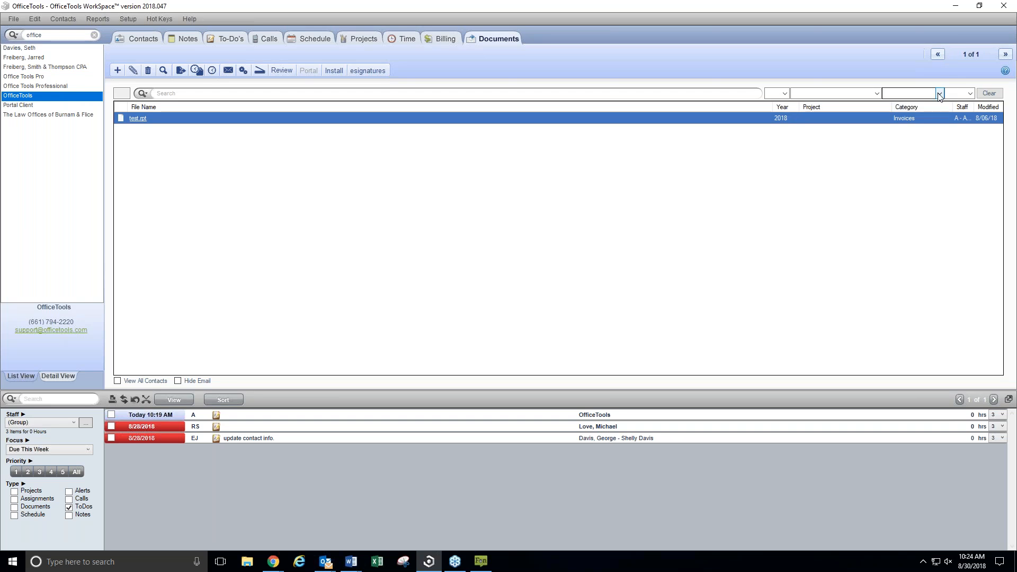
# Filter the OfficeTools contact's documents by year 2018 and category Invoices.
pyautogui.click(784, 94)
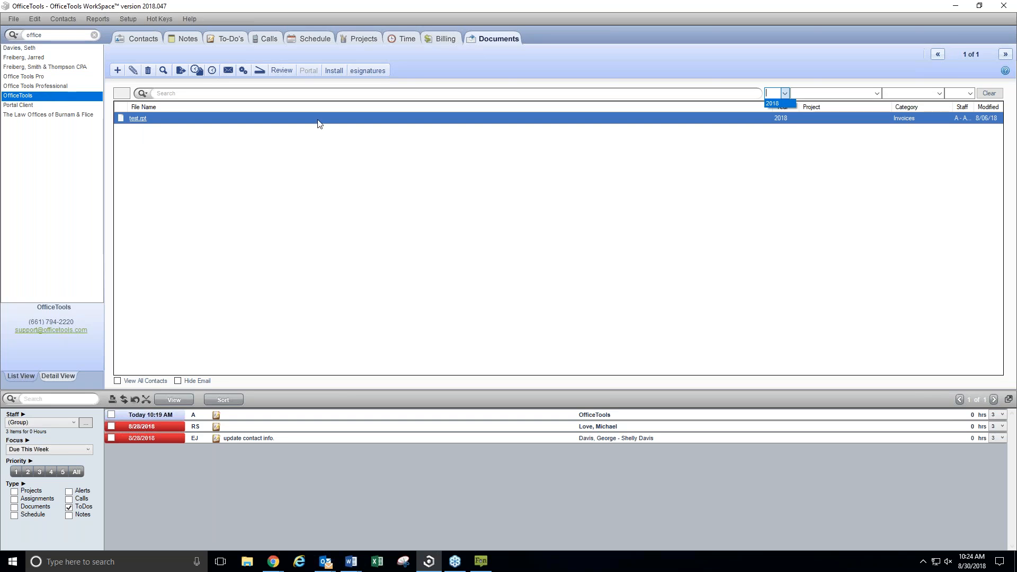
pyautogui.click(731, 68)
pyautogui.click(787, 97)
pyautogui.click(780, 104)
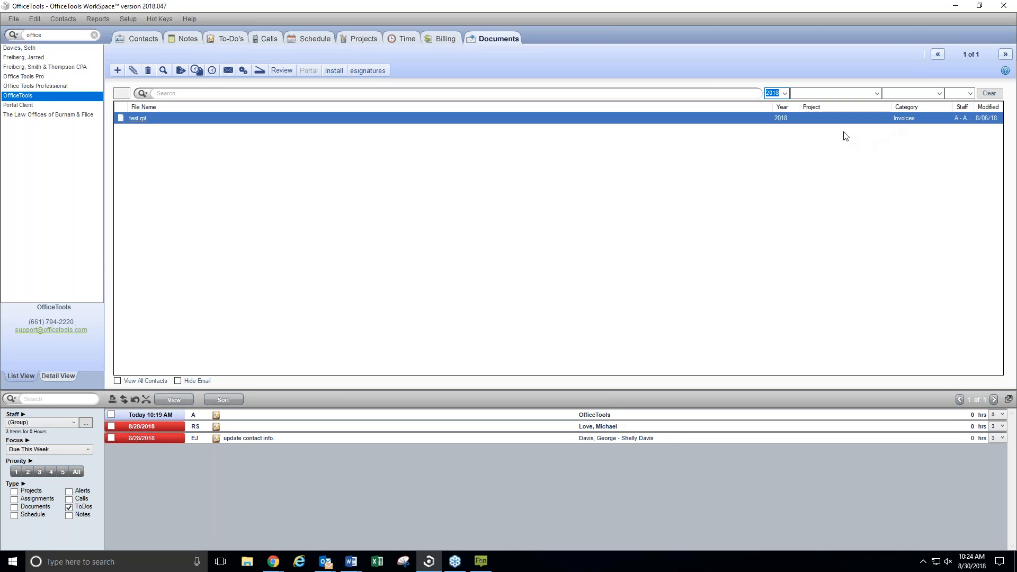
pyautogui.click(910, 94)
pyautogui.click(908, 104)
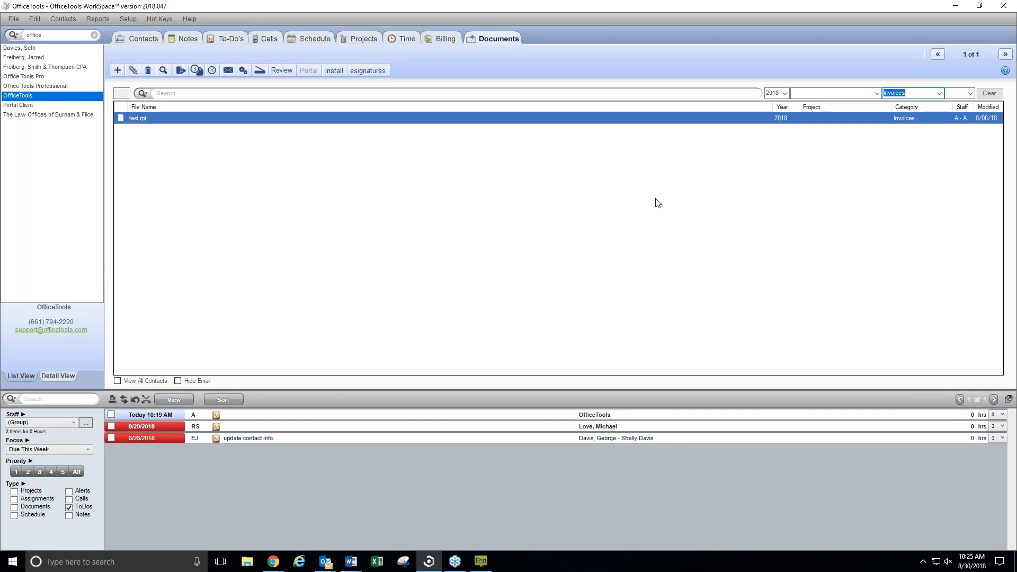
# Open the setup list of document categories.
pyautogui.click(130, 19)
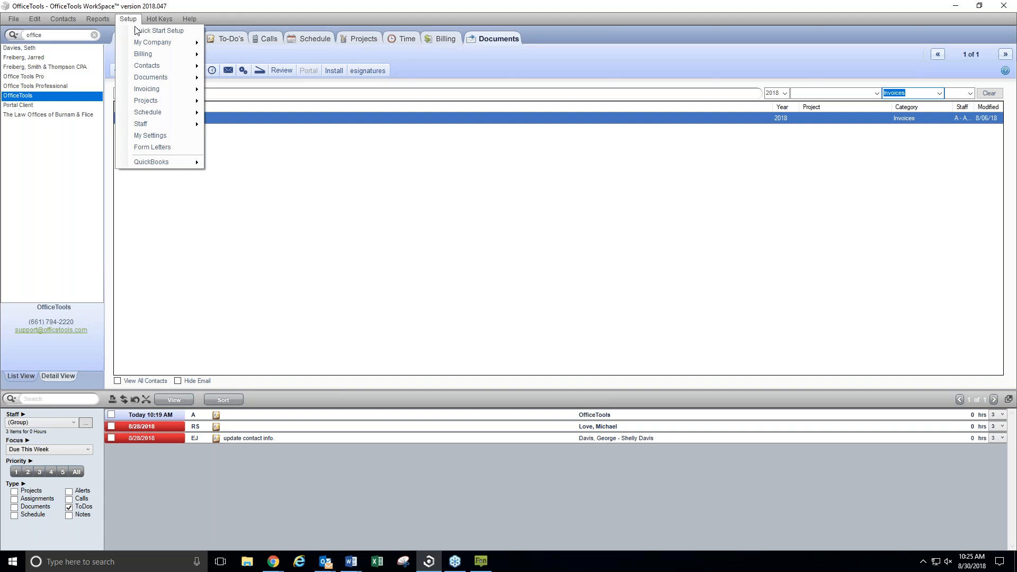
pyautogui.moveTo(141, 82)
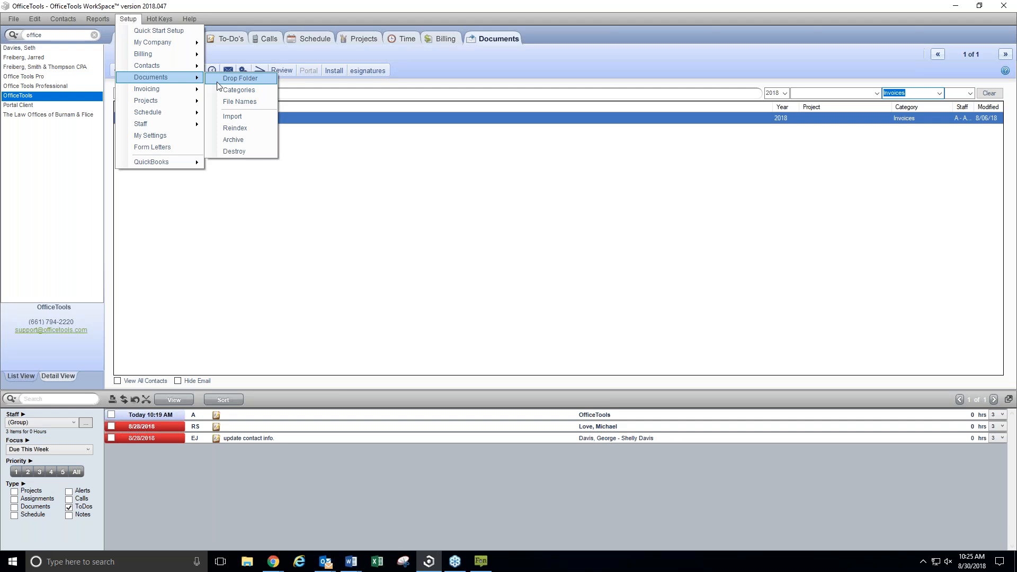
pyautogui.click(230, 90)
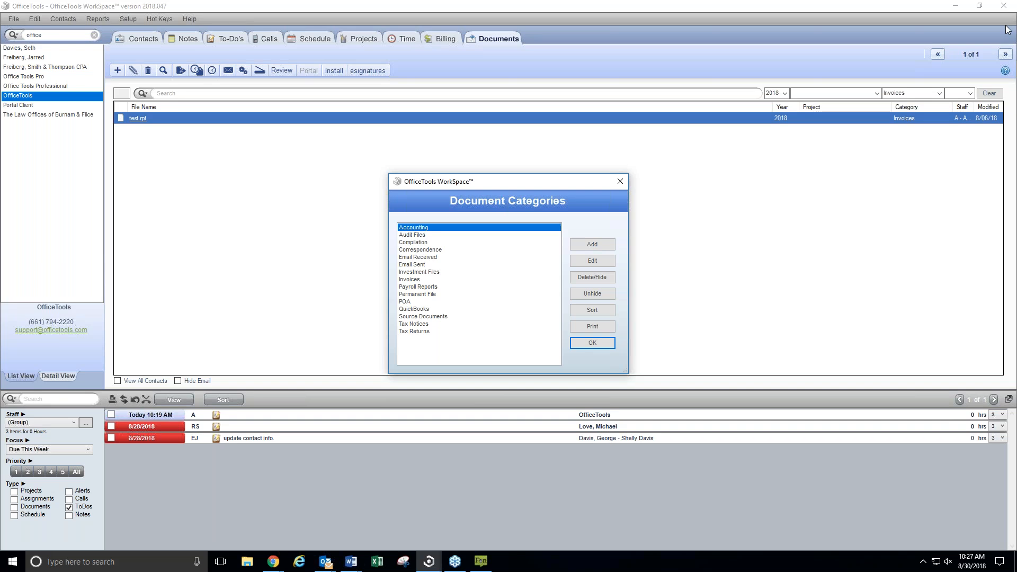
pyautogui.click(888, 213)
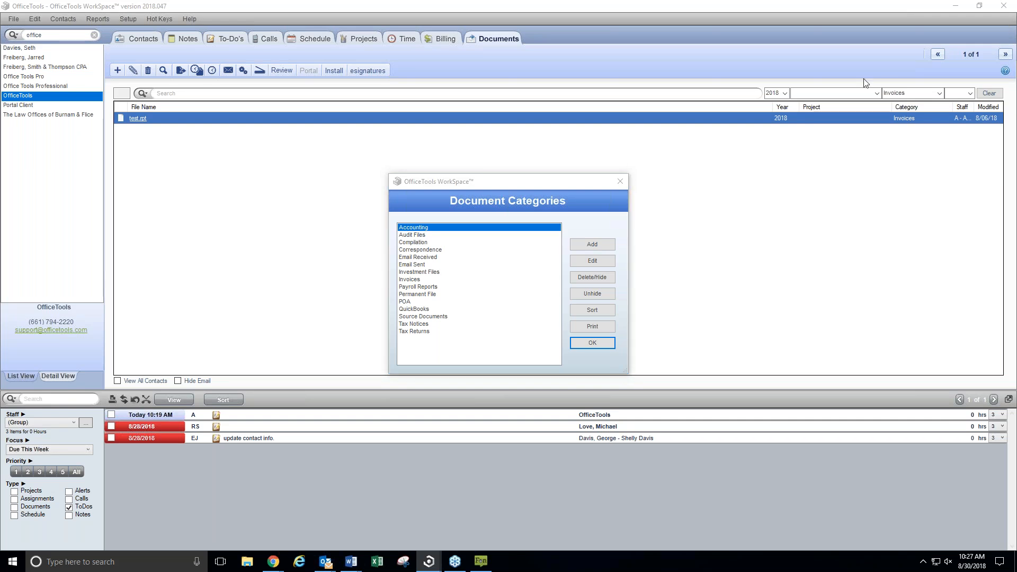